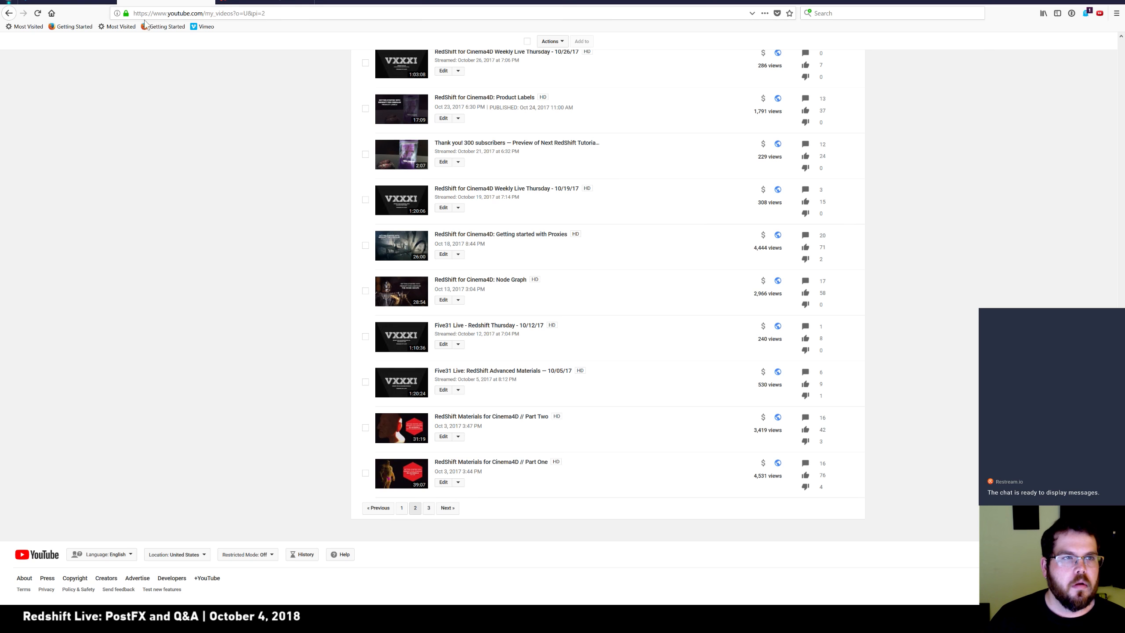
Step: Switch to Cinema 4D and close the Redshift RenderView window
mouse_move(99, 621)
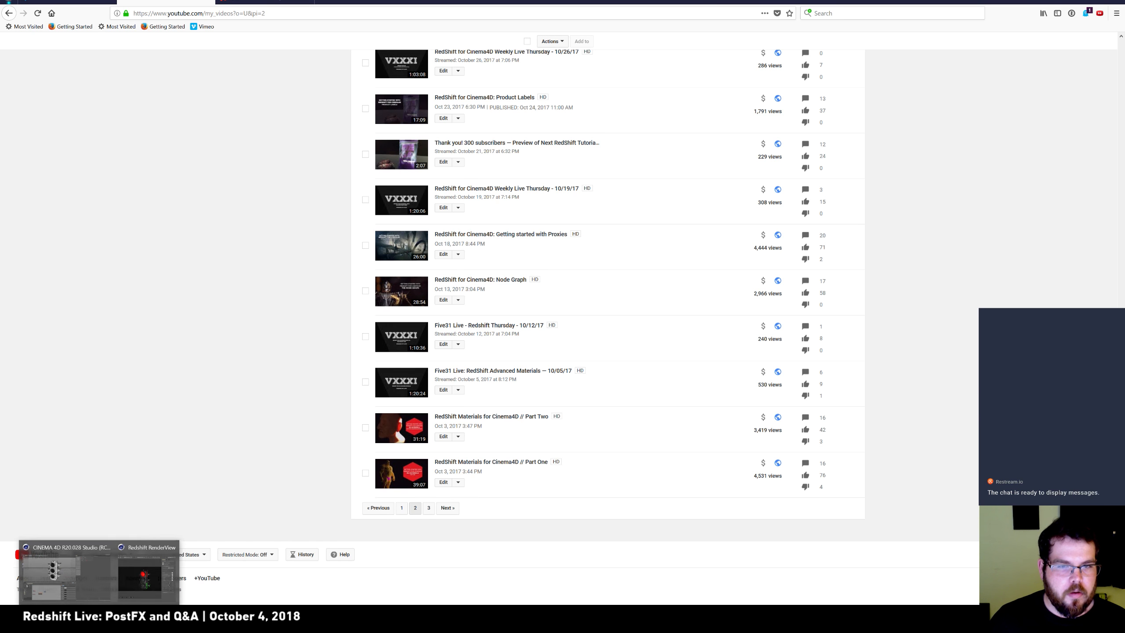
left_click(99, 572)
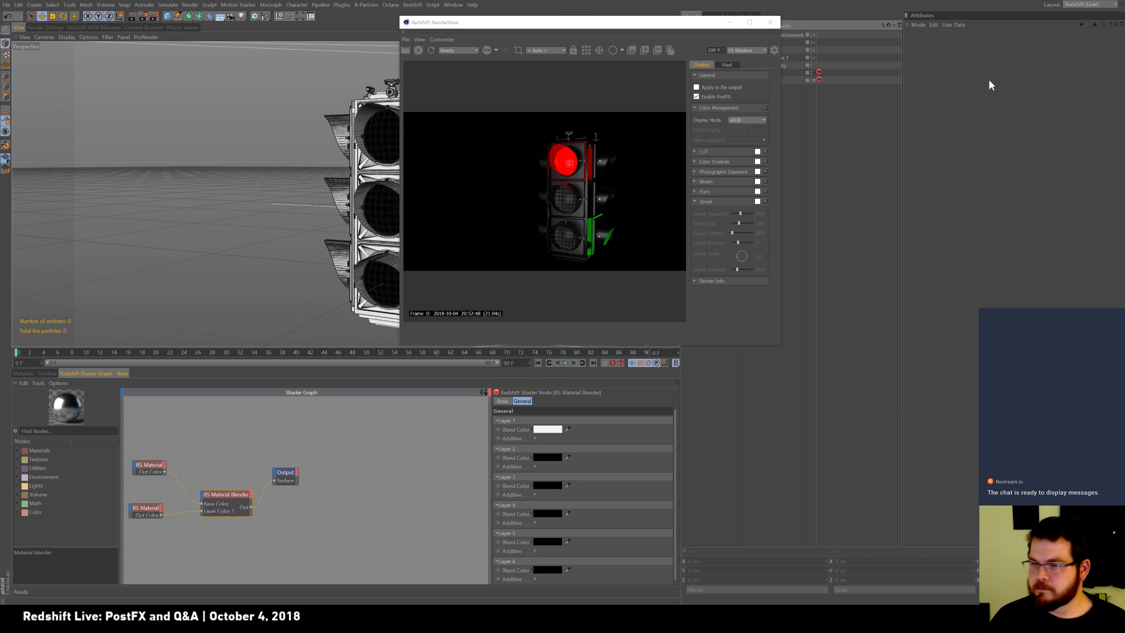
left_click(769, 22)
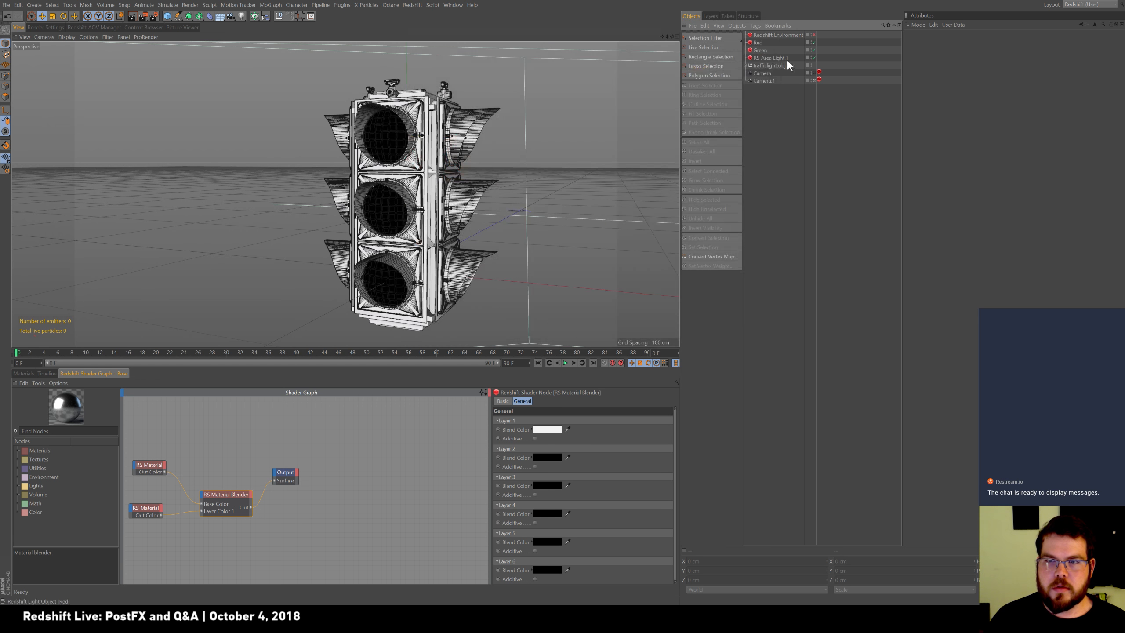
Step: Open the recently used project PostFX.c4d
left_click(6, 4)
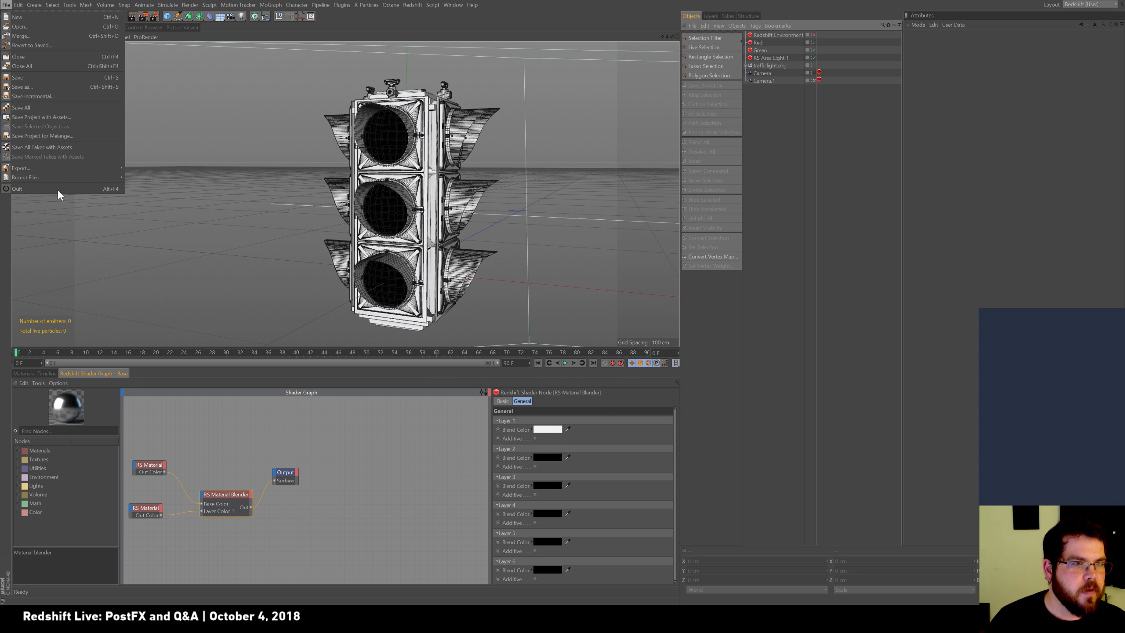
mouse_move(77, 179)
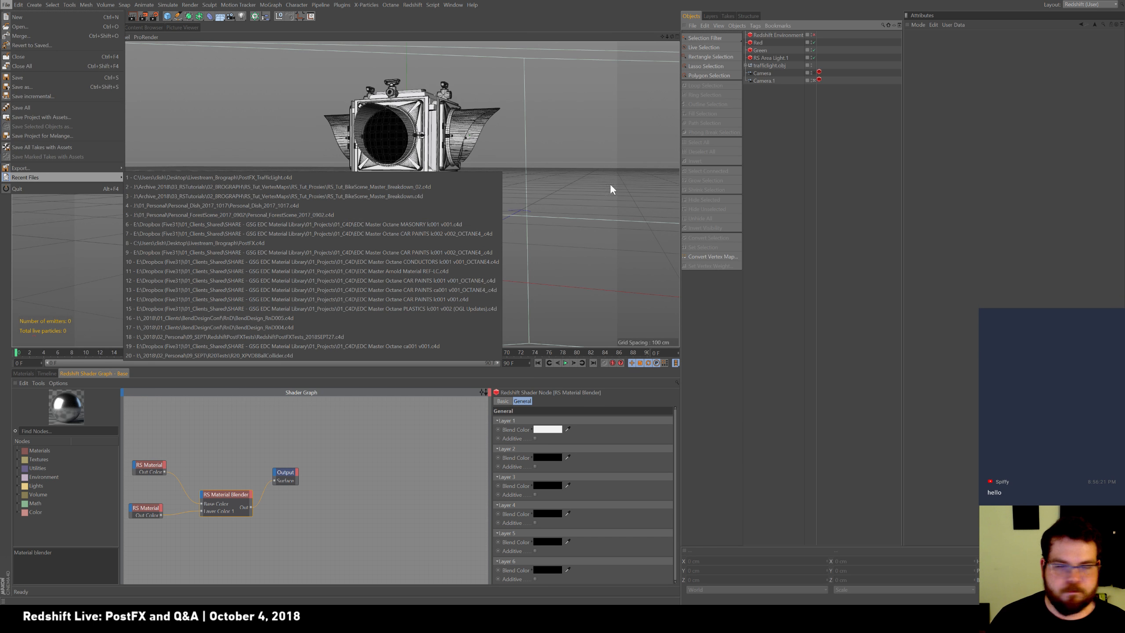
key("Escape")
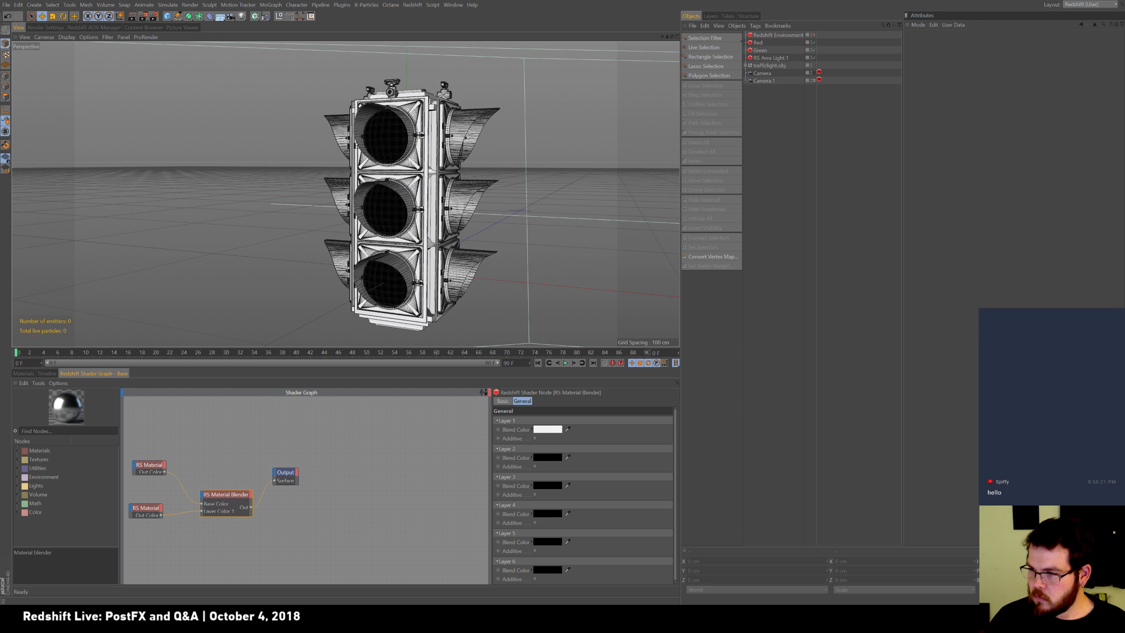
left_click(8, 5)
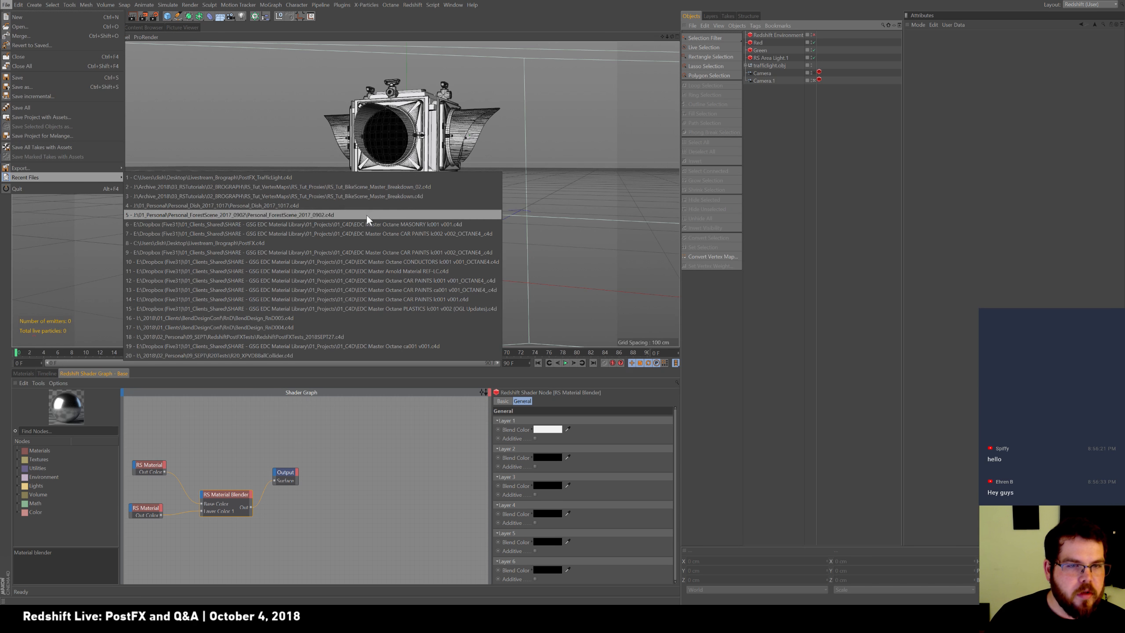
left_click(344, 243)
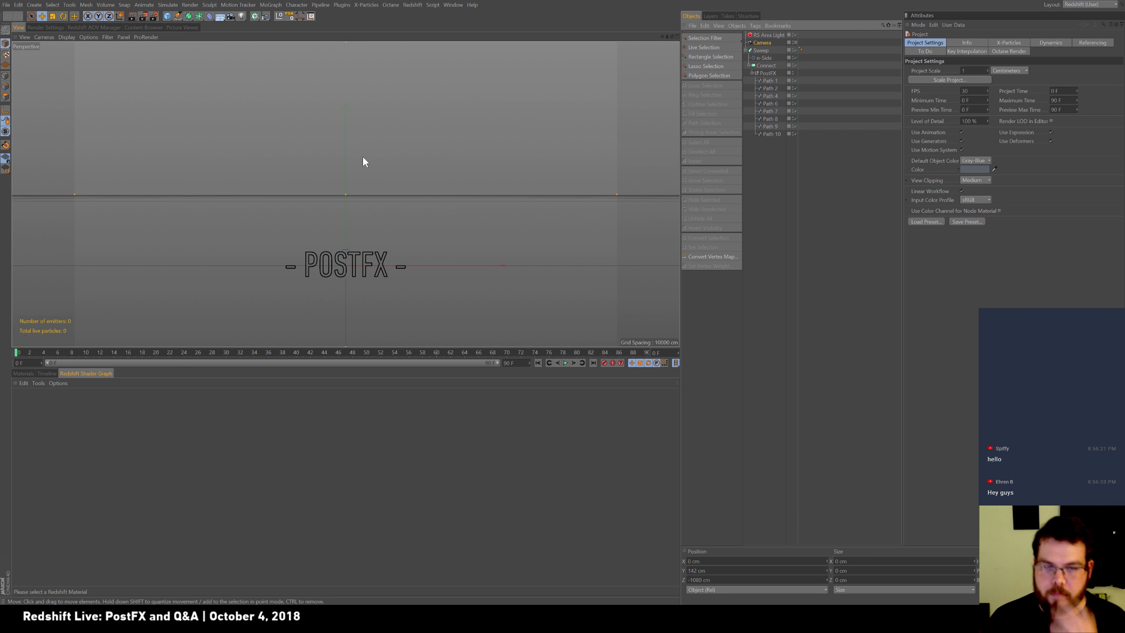
Step: Select the Sweep object and frame the POSTFX text more closely in the perspective view
middle_click_drag(387, 257, 390, 204, "alt")
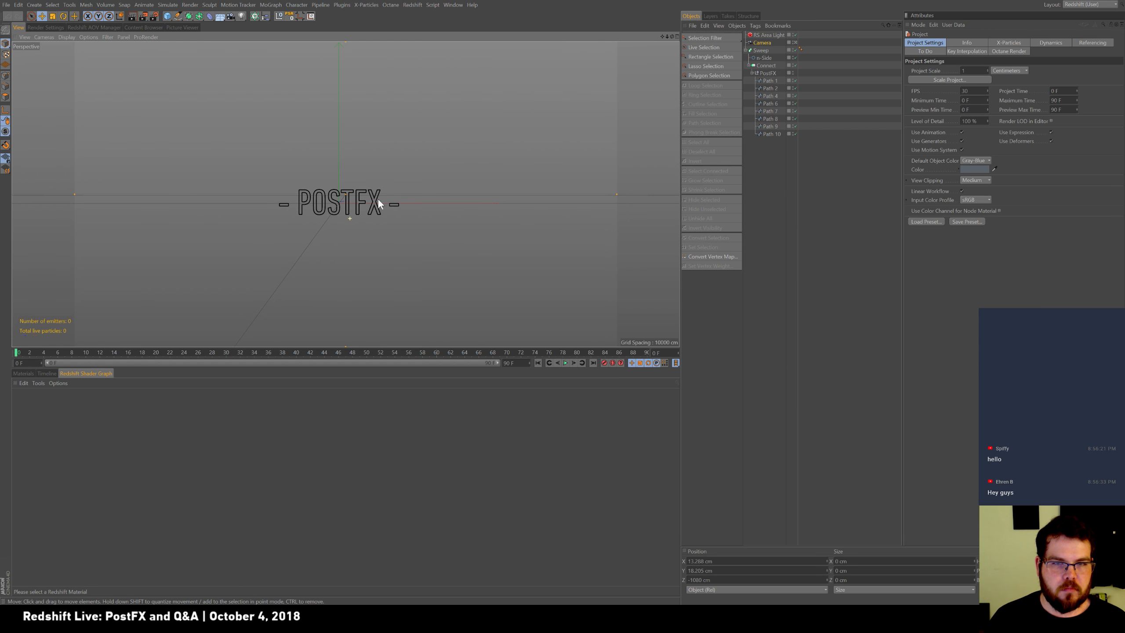
left_click(761, 51)
scroll(376, 202, "up", 5)
left_click_drag(363, 204, 357, 216, "alt")
Step: Load the Redshift (User) layout and undock the Redshift RenderView as an enlarged floating window over the viewport
left_click(1088, 5)
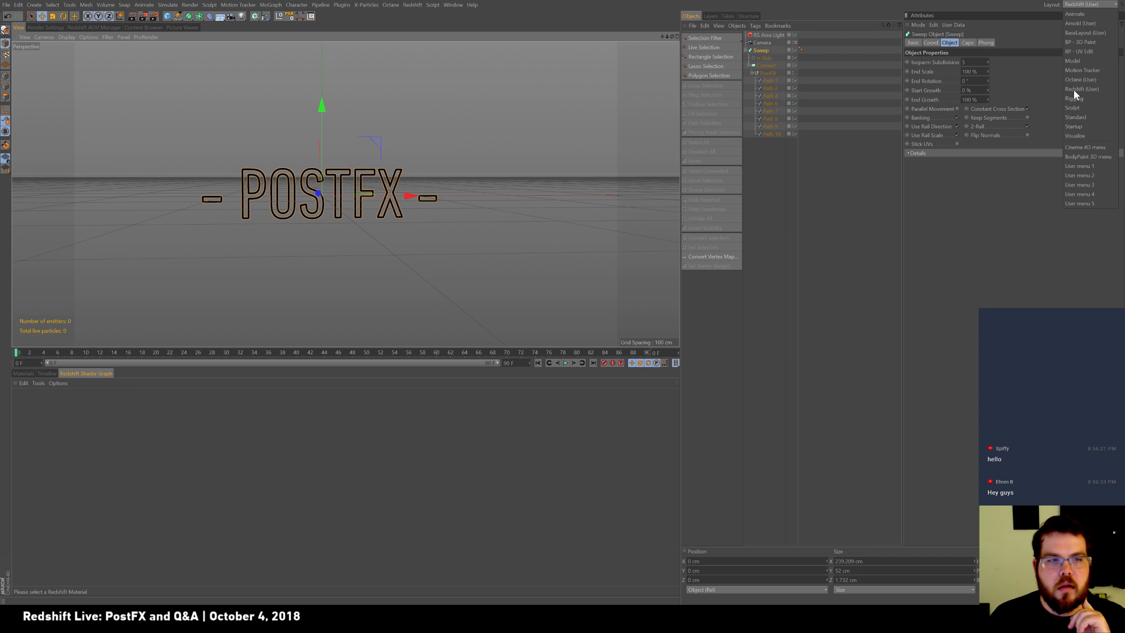
left_click(1099, 88)
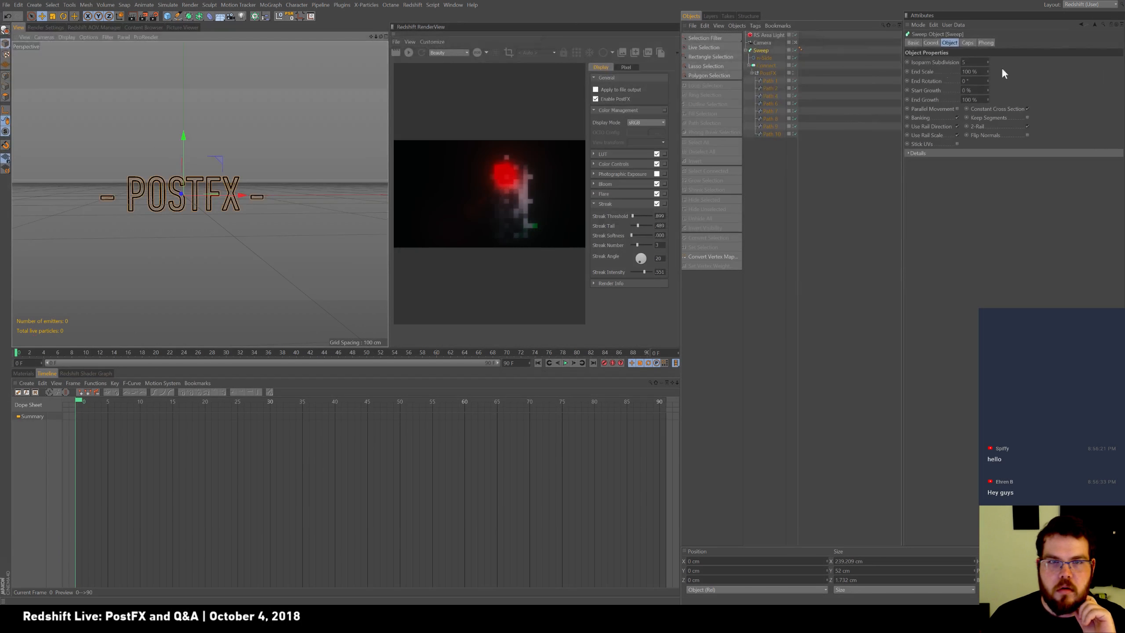
left_click(392, 33)
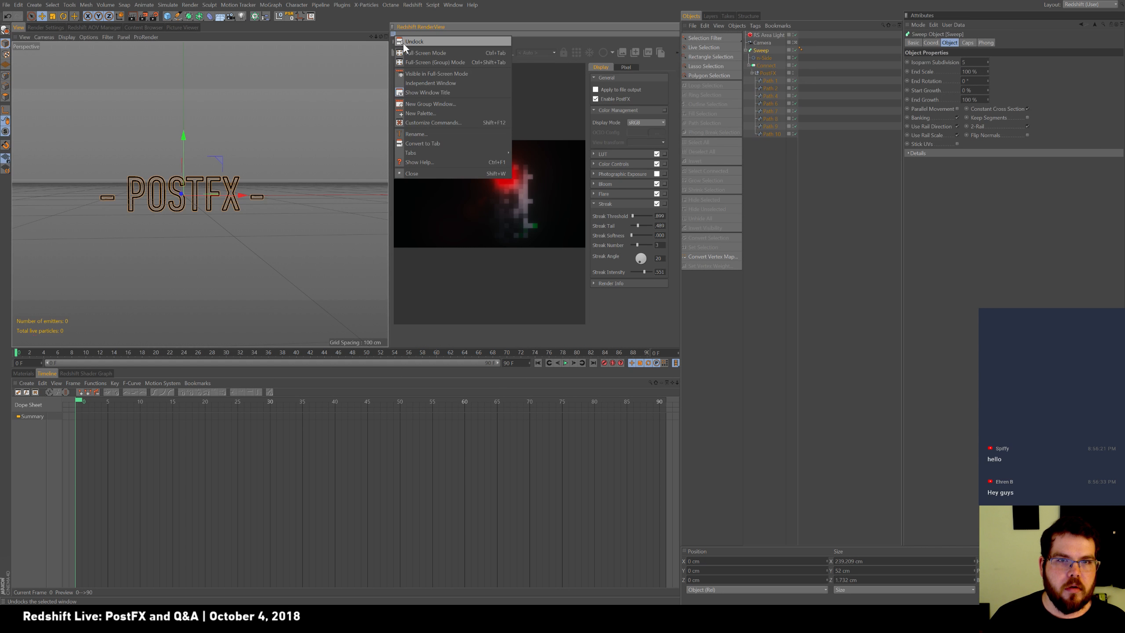
left_click(414, 42)
left_click_drag(681, 95, 806, 92)
left_click_drag(636, 20, 607, 25)
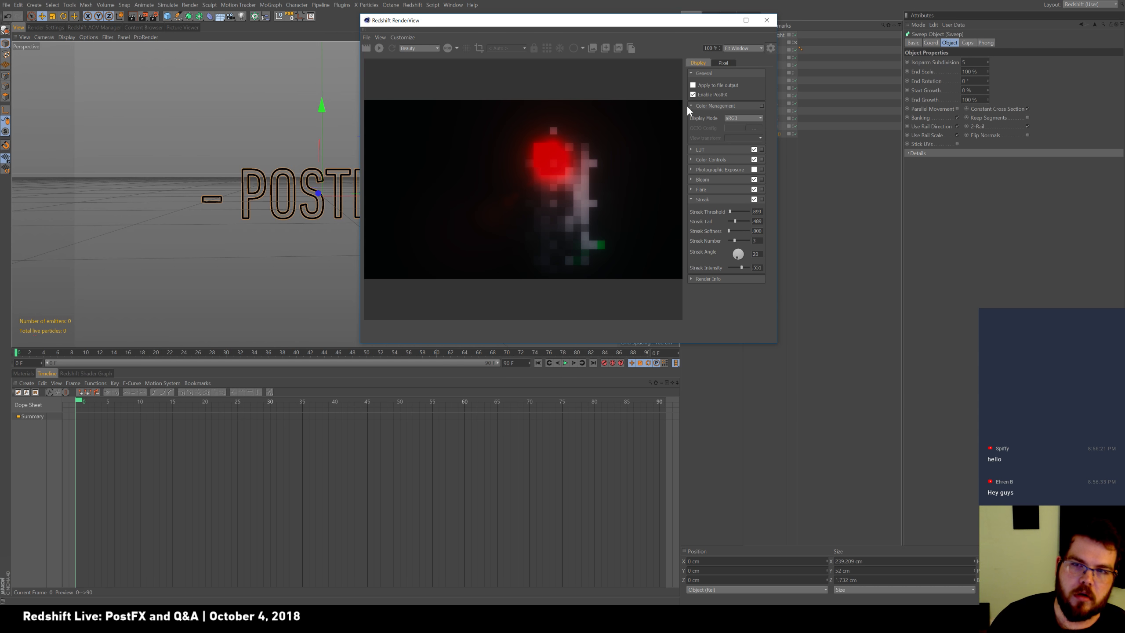
Step: Disable PostFX in the RenderView, render the POSTFX text scene and stop the render
left_click(712, 95)
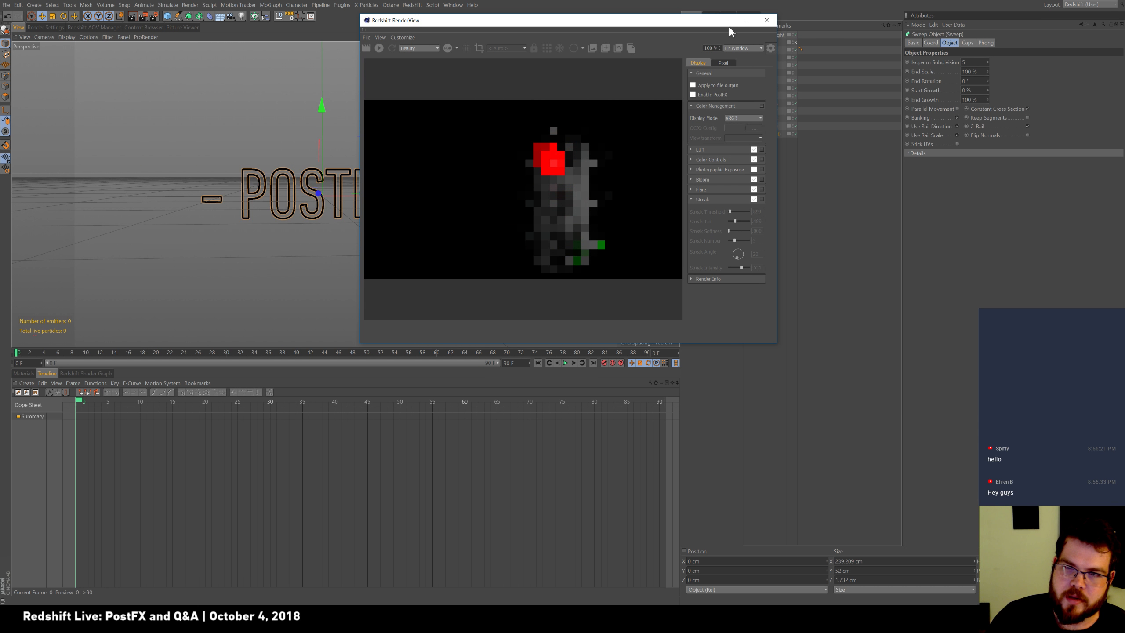
left_click(378, 48)
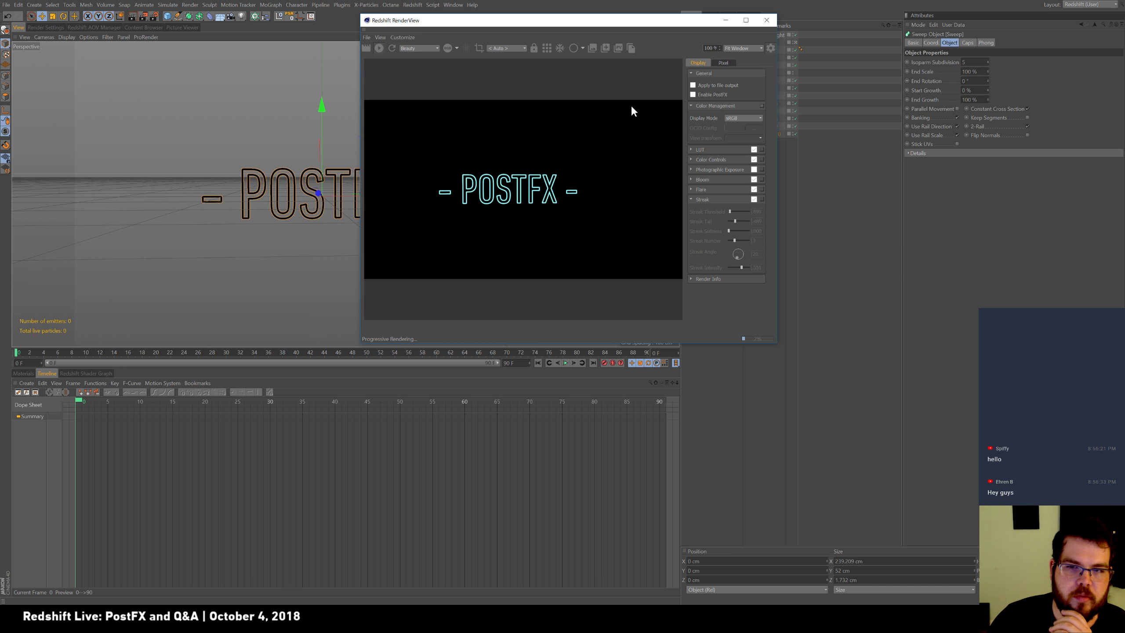
left_click(380, 48)
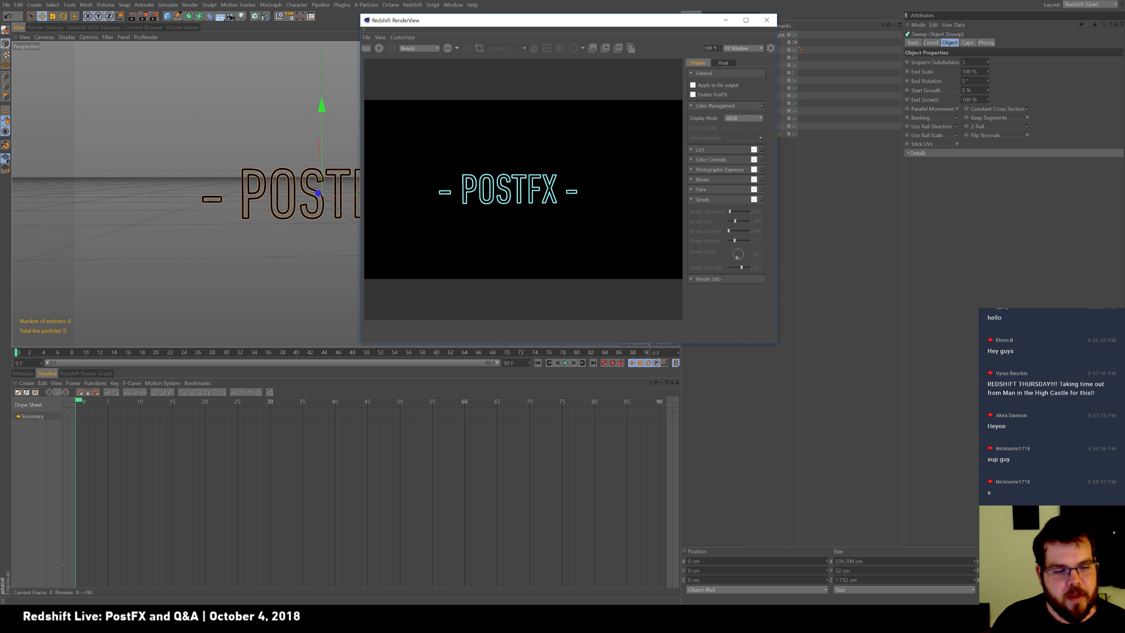
left_click(199, 620)
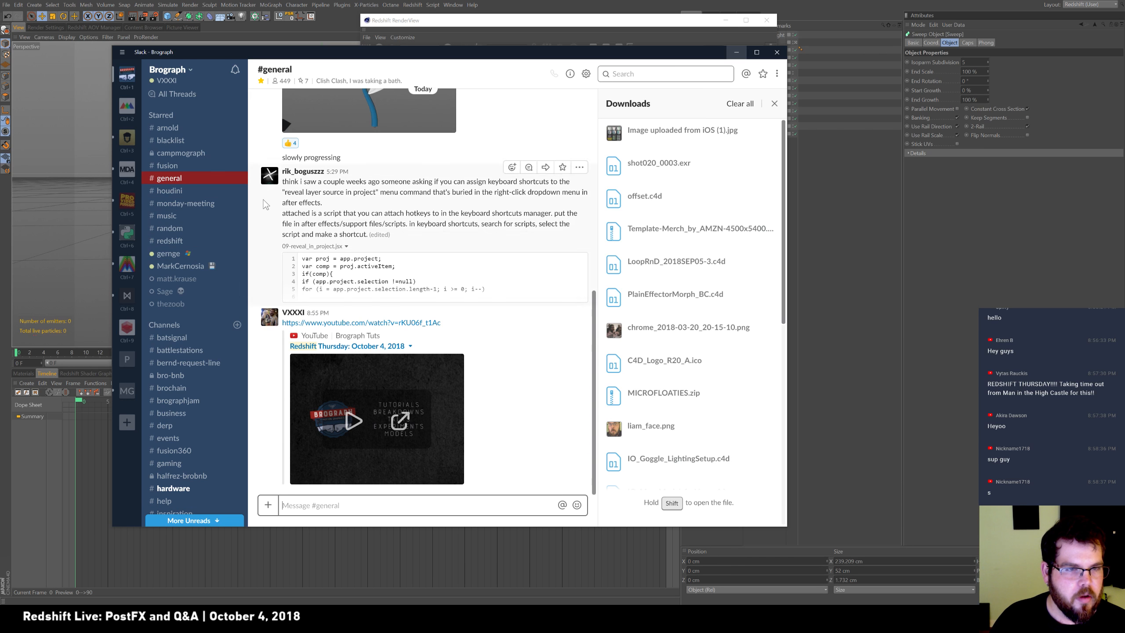
left_click(122, 175)
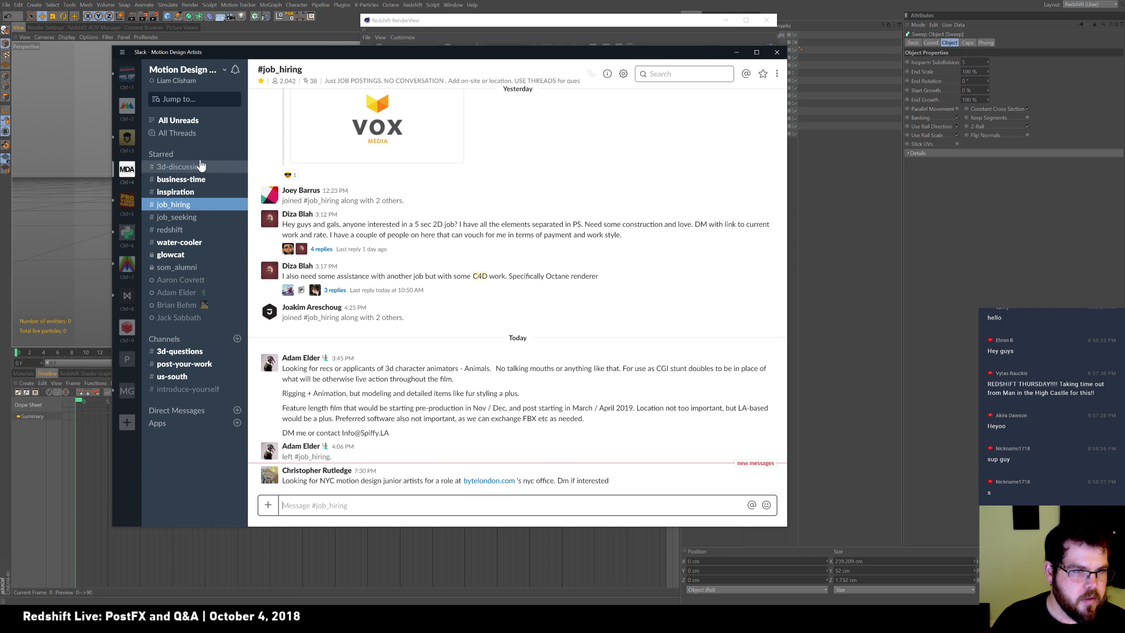
left_click(174, 339)
left_click(606, 127)
key("Escape")
left_click(192, 232)
type("https://www.youtube.com/watch?v=rKU06f_t1Ac")
key("Return")
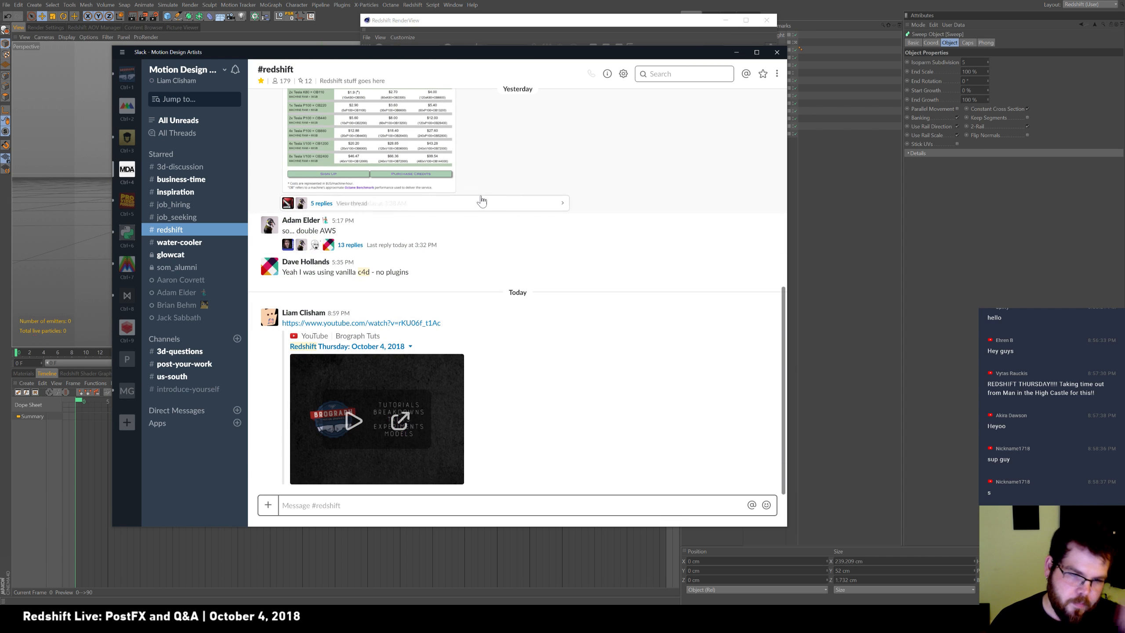
Step: Return to the Brograph workspace, check its unread channels and minimize Slack
left_click(127, 76)
left_click(209, 520)
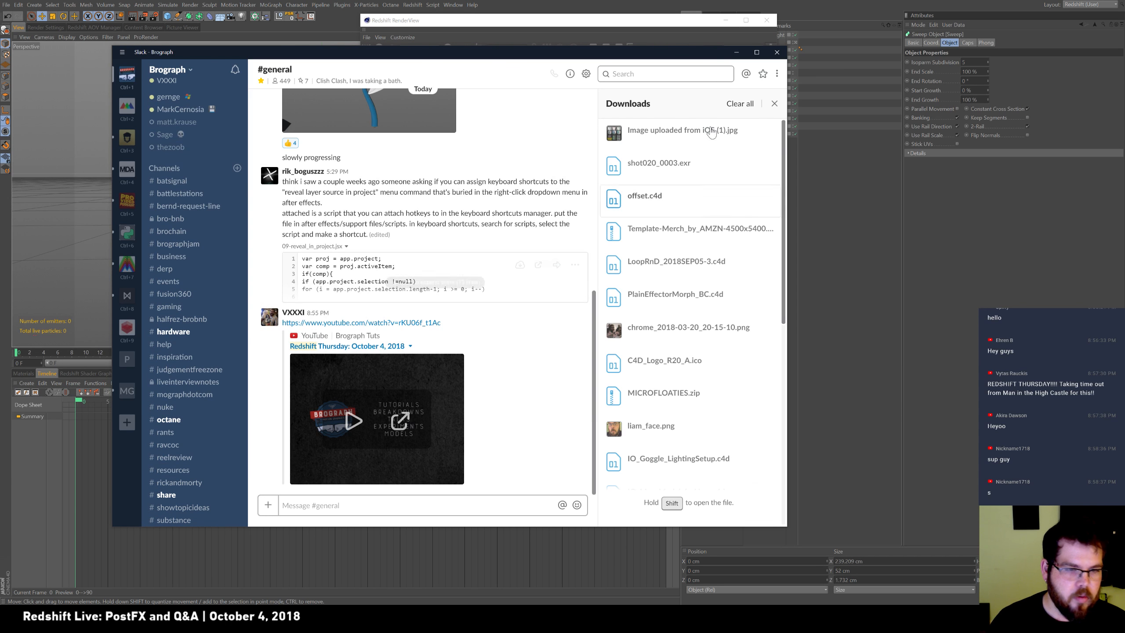
left_click(737, 52)
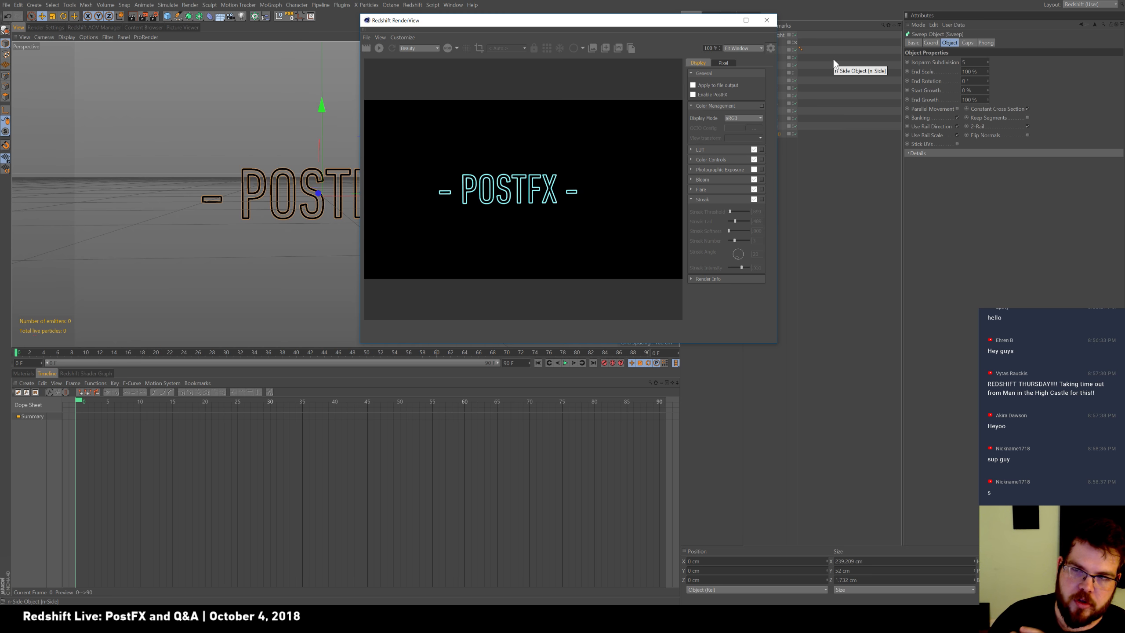
Step: Switch to the open traffic light project and back to PostFX.c4d, and reposition the RenderView over the viewport
left_click_drag(595, 26, 553, 31)
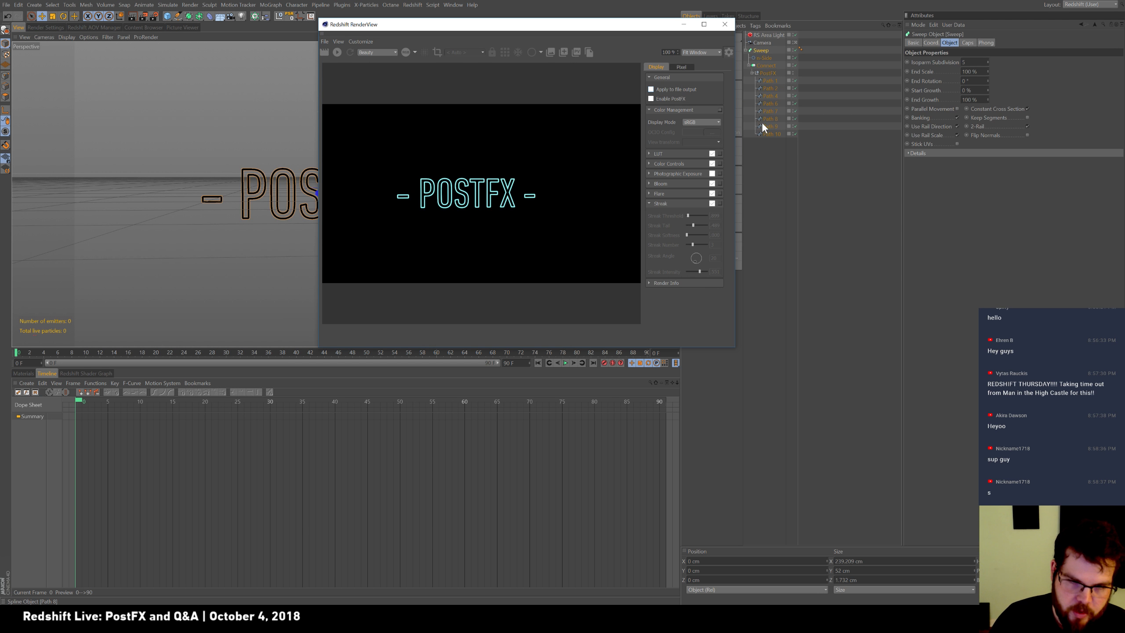
left_click(453, 6)
left_click(484, 243)
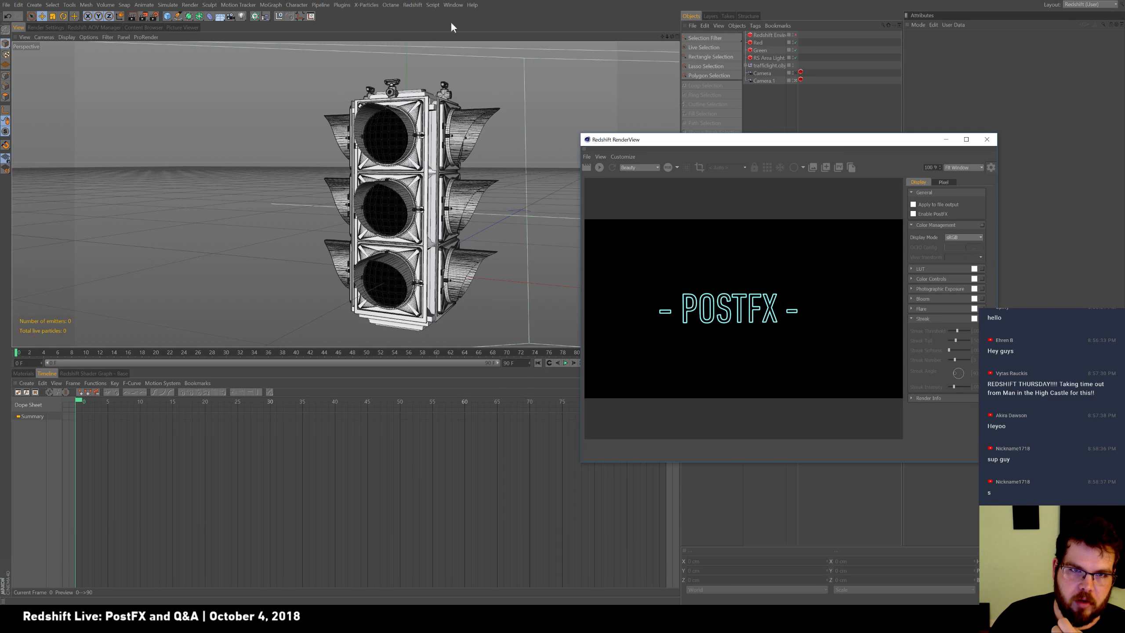
left_click(453, 5)
left_click(485, 234)
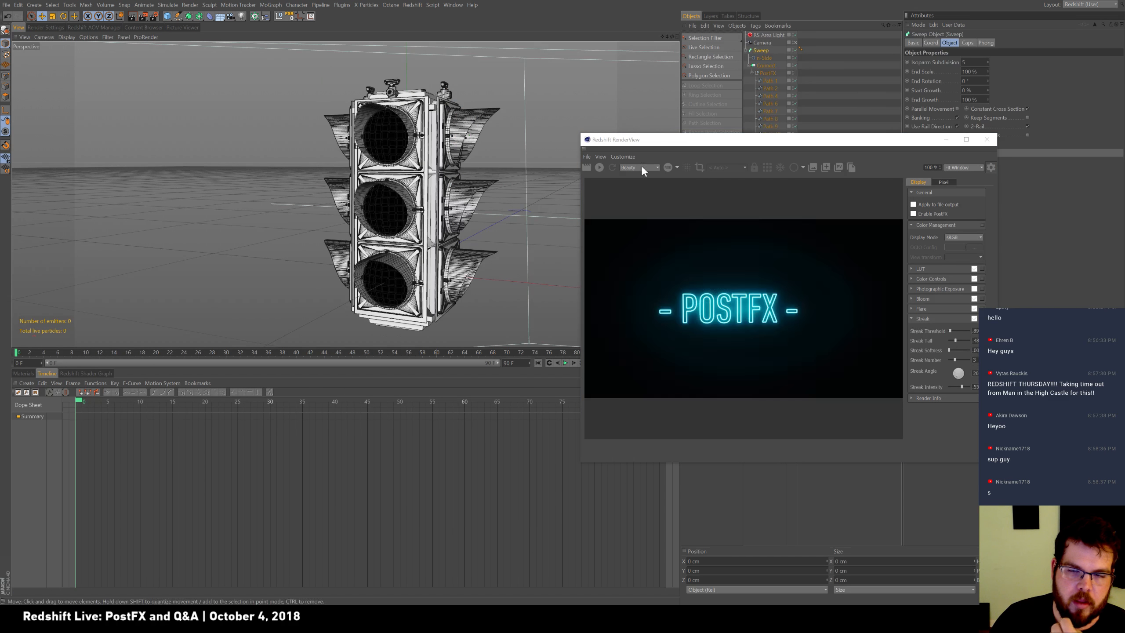
left_click_drag(787, 140, 550, 39)
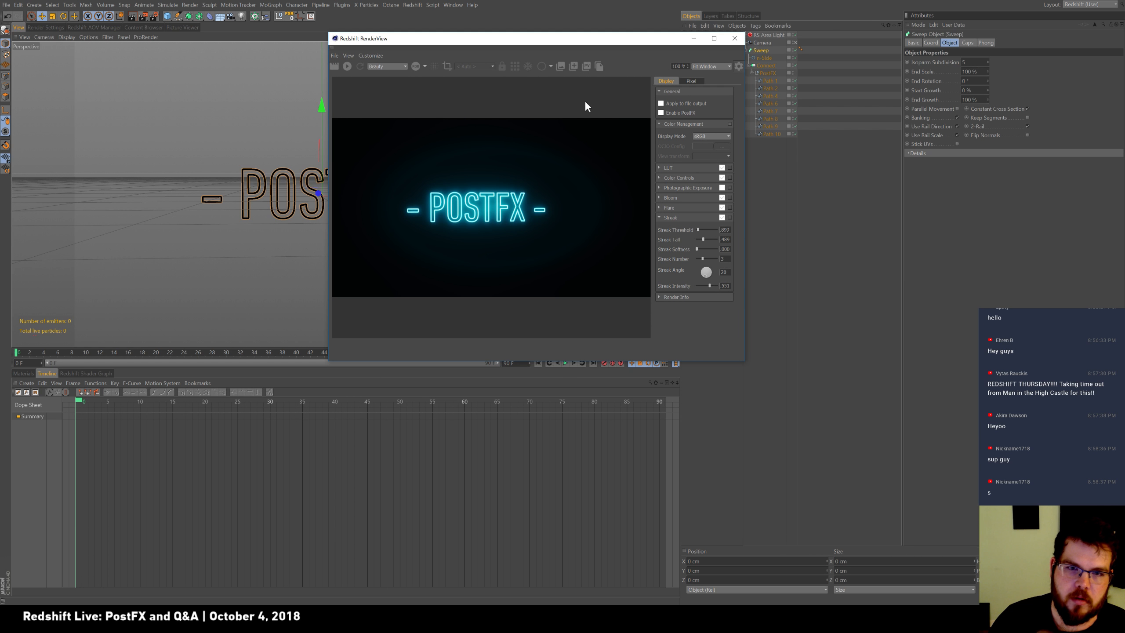
Step: Compare the render with PostFX on and off, and inspect the LUT, Color Controls and Photographic Exposure settings
left_click(661, 113)
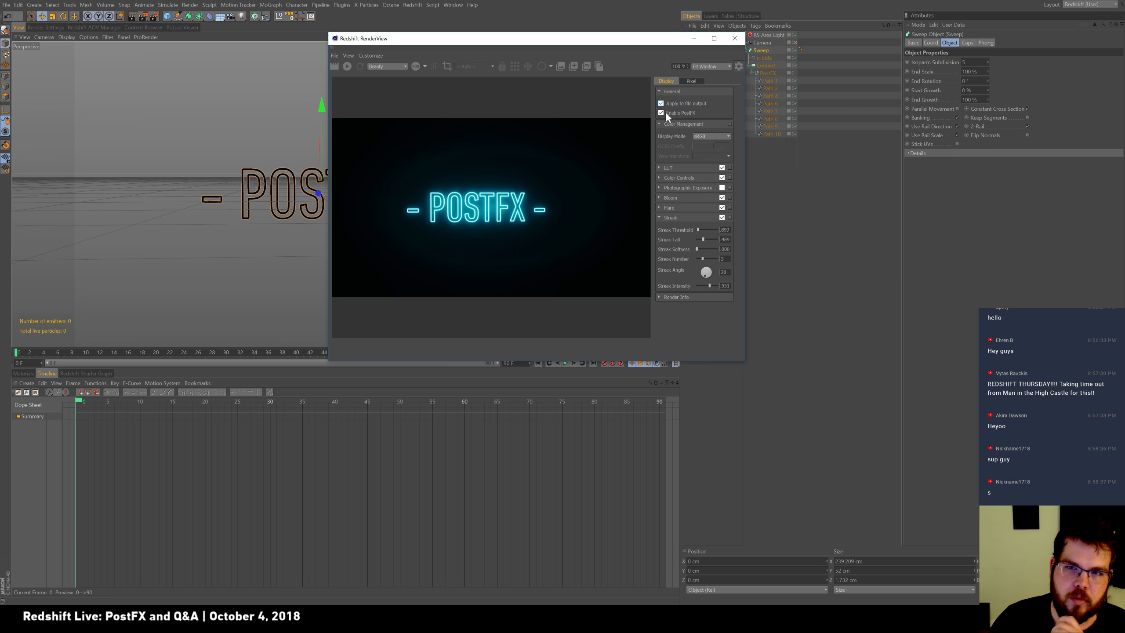
left_click(662, 112)
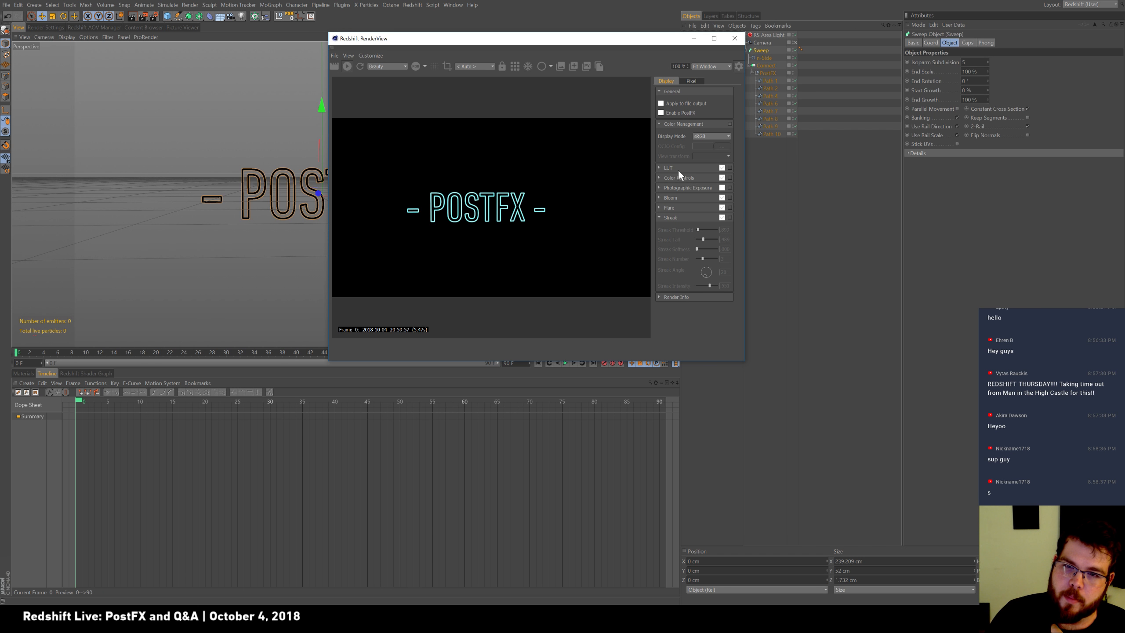
left_click(660, 167)
left_click(659, 230)
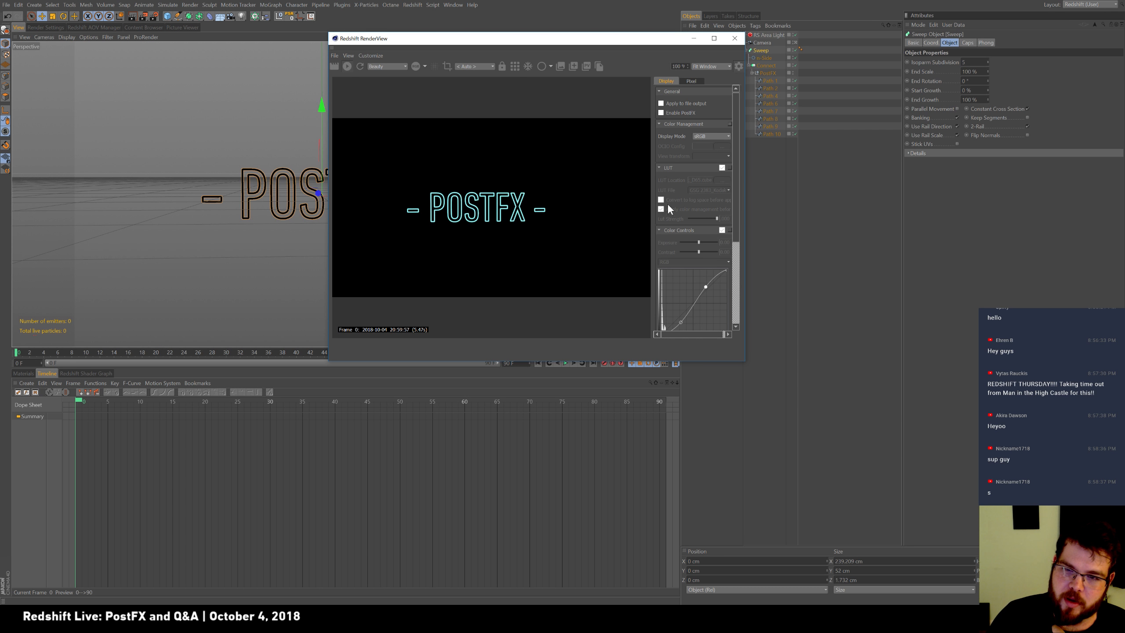
left_click(664, 167)
left_click(658, 177)
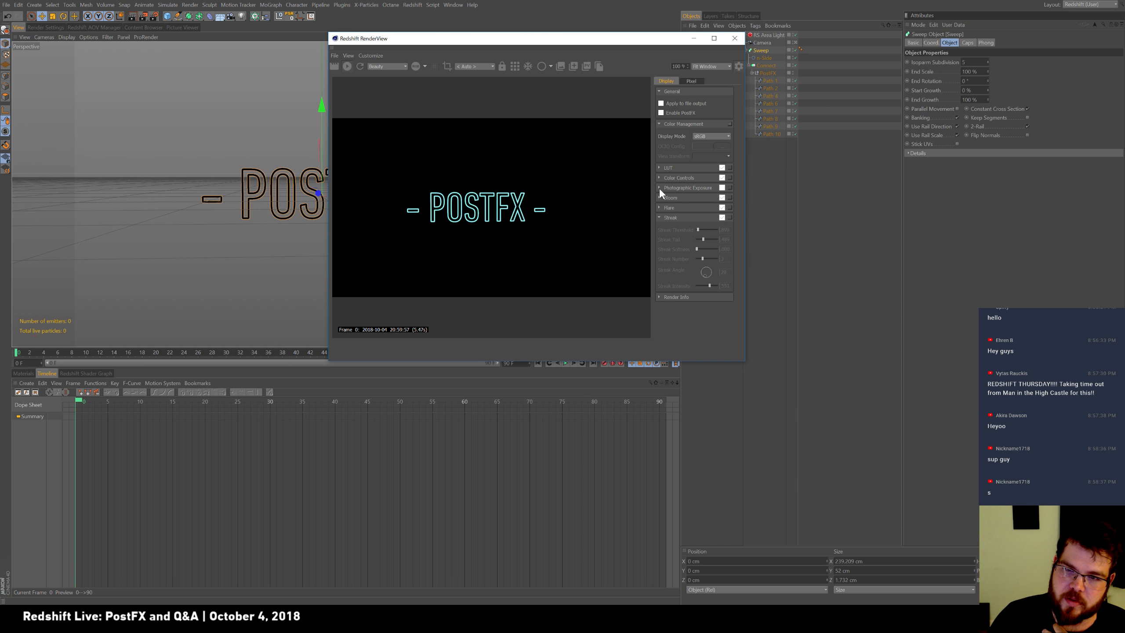
left_click(659, 188)
left_click(659, 186)
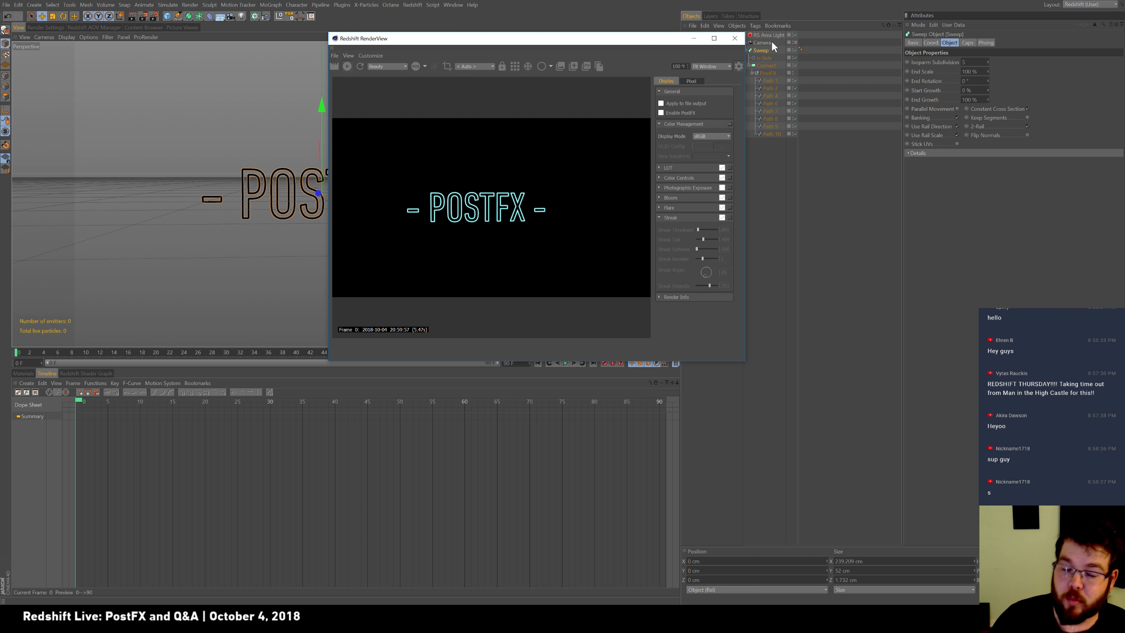
Step: Enable PostFX and switch off the LUT, Color Controls, Bloom, Flare and Streak effects
left_click(672, 114)
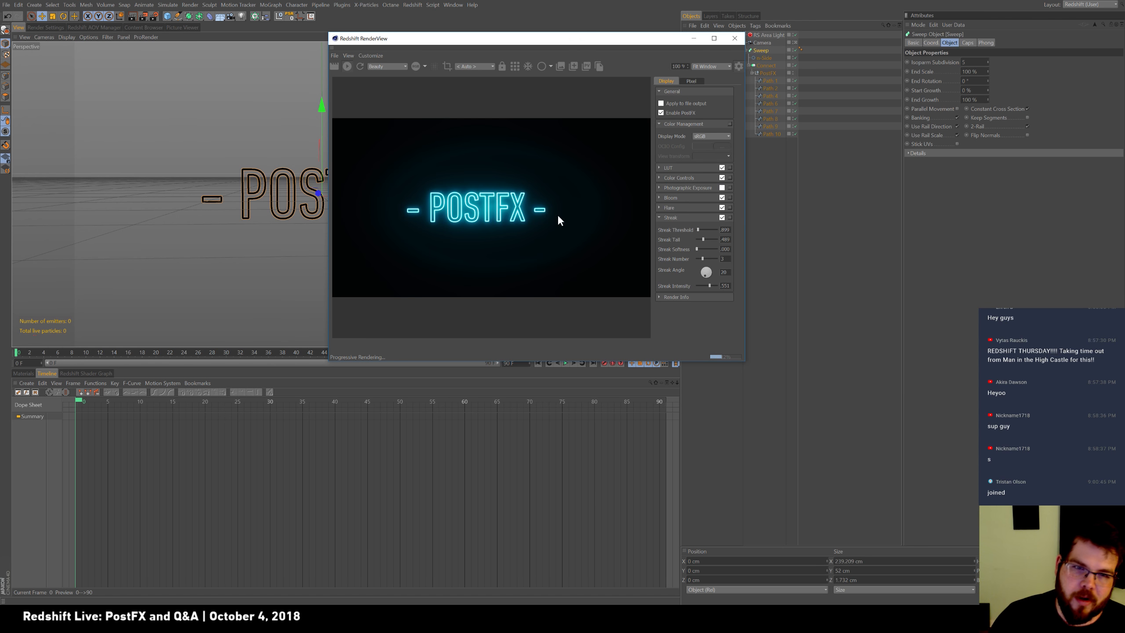
left_click(722, 167)
left_click(722, 178)
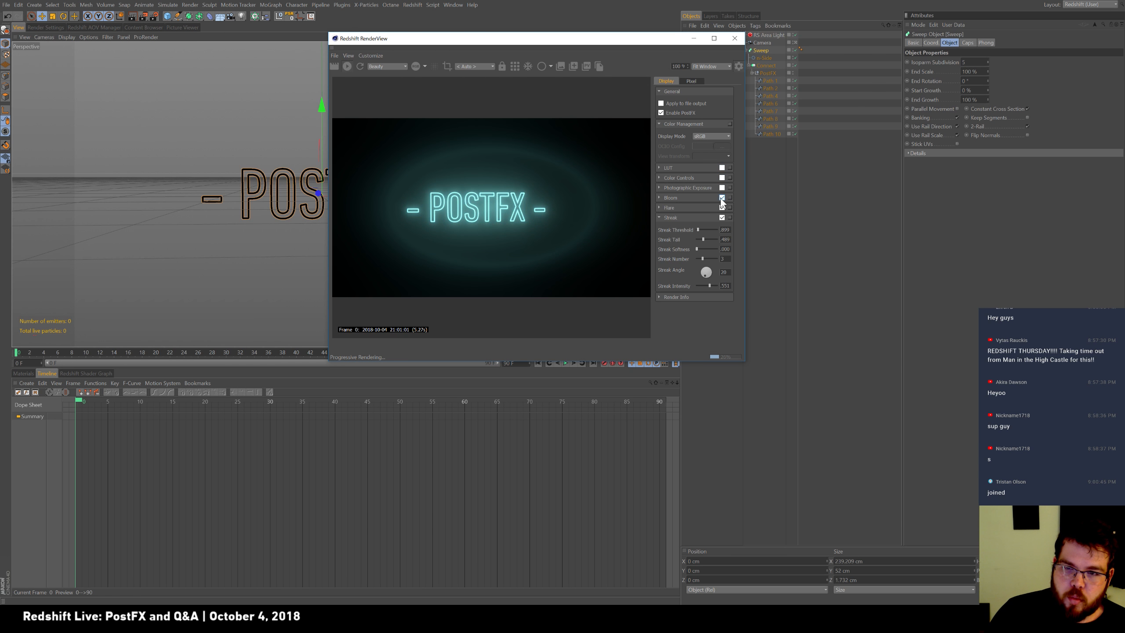
left_click(722, 198)
left_click(722, 218)
Step: Collapse the Streak settings, expand the LUT settings and compare the render with the LUT on and off
left_click(660, 218)
left_click(660, 227)
left_click(659, 227)
left_click(669, 168)
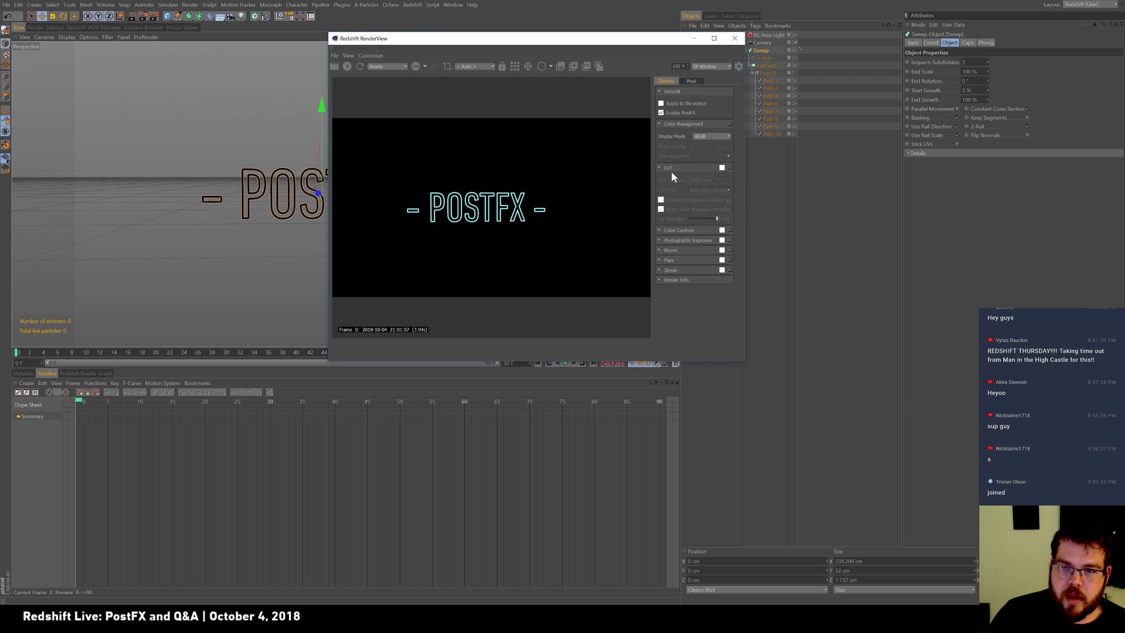
left_click(721, 168)
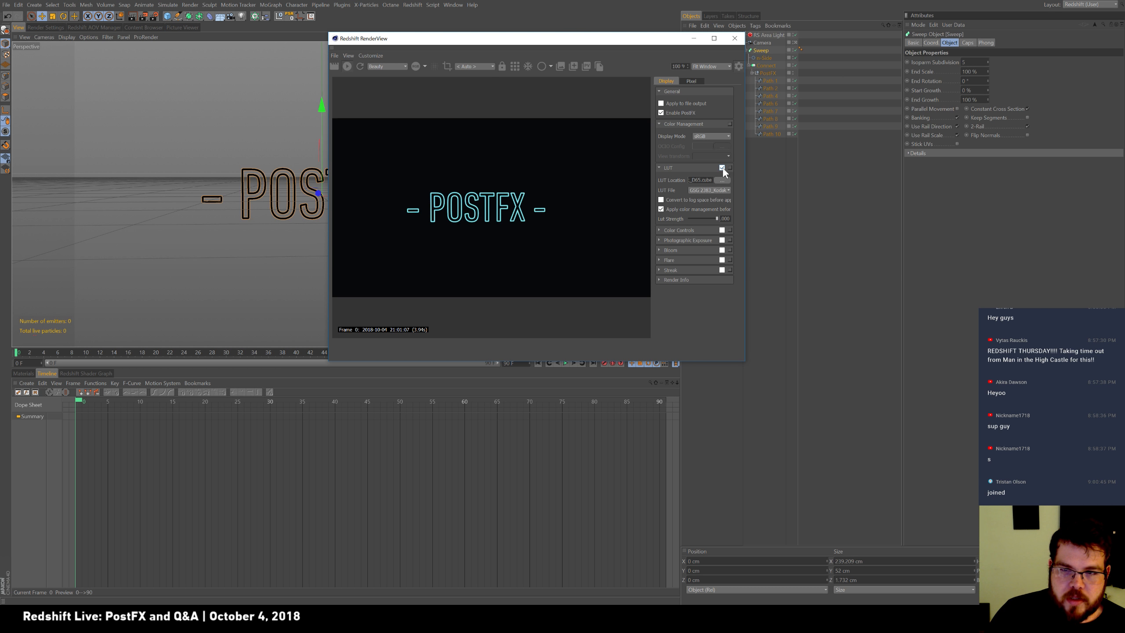
left_click(722, 168)
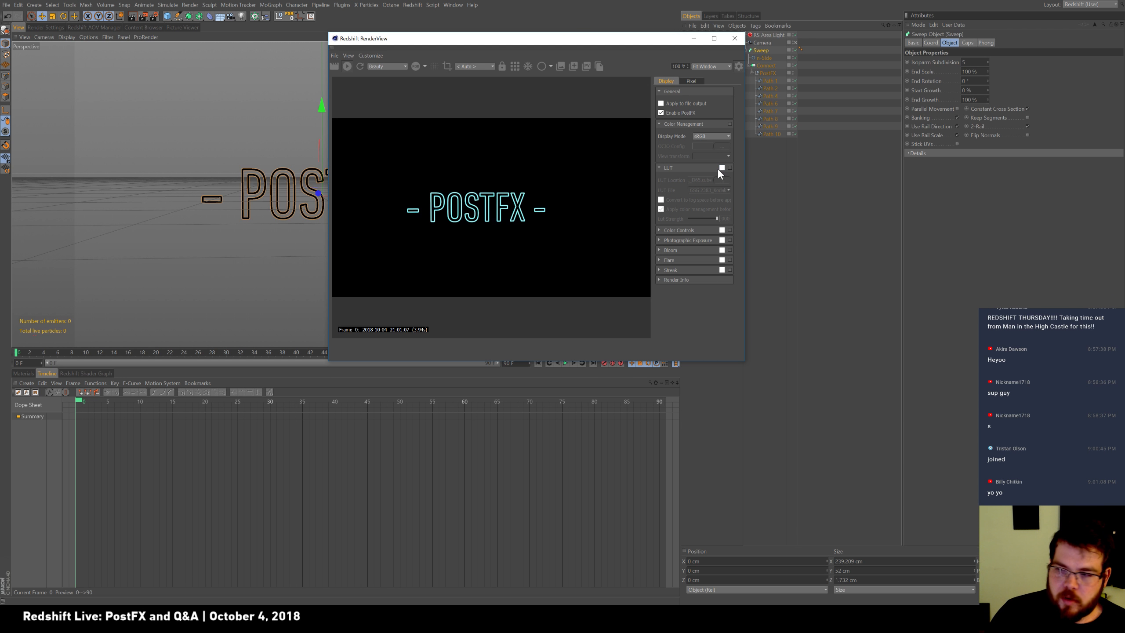
Step: Collapse the LUT settings, then enable Color Controls and expand its settings
left_click(660, 167)
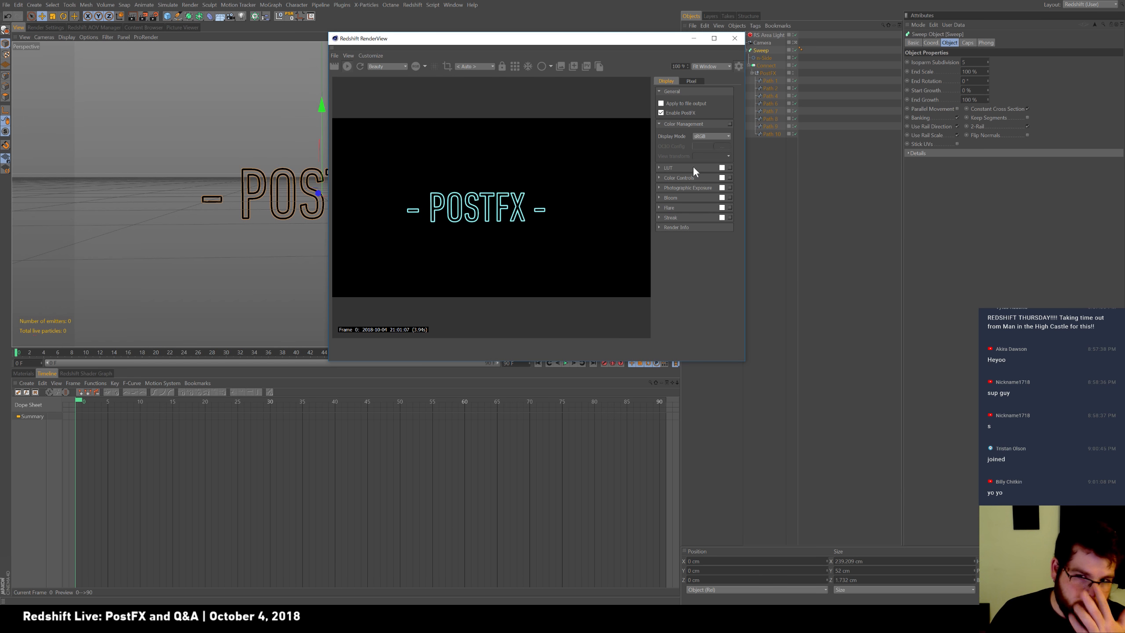
left_click(721, 178)
left_click(660, 178)
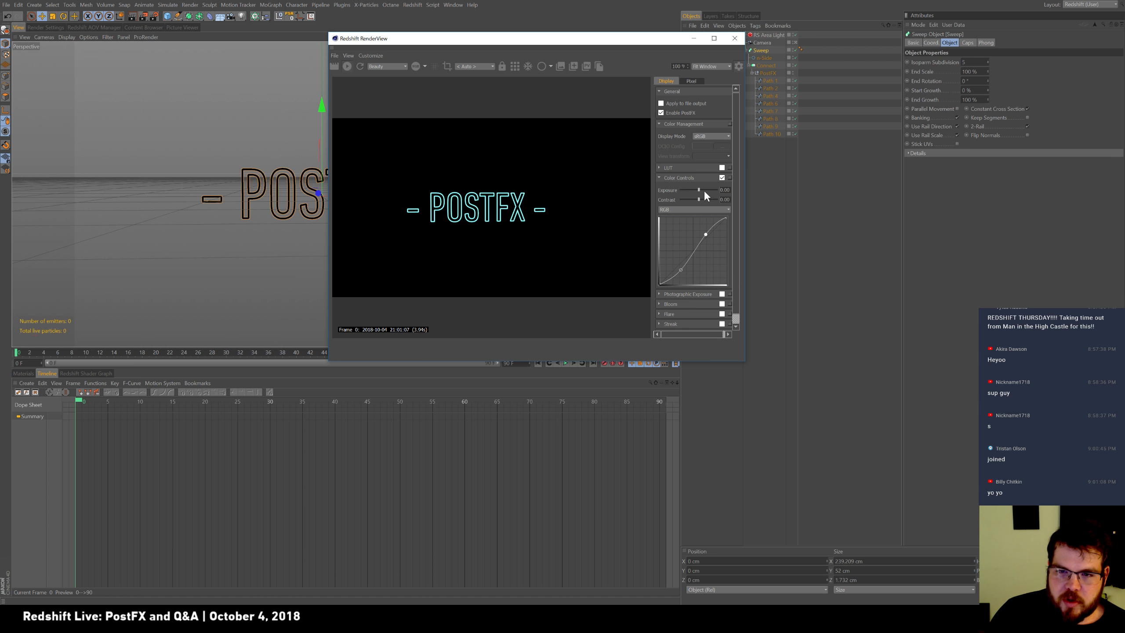
Step: Try a higher exposure and contrast in Color Controls, view the curve channel choices, and reset both values to 0
mouse_move(701, 188)
left_mouse_down()
mouse_move(712, 189)
mouse_move(696, 189)
mouse_move(704, 198)
left_mouse_up()
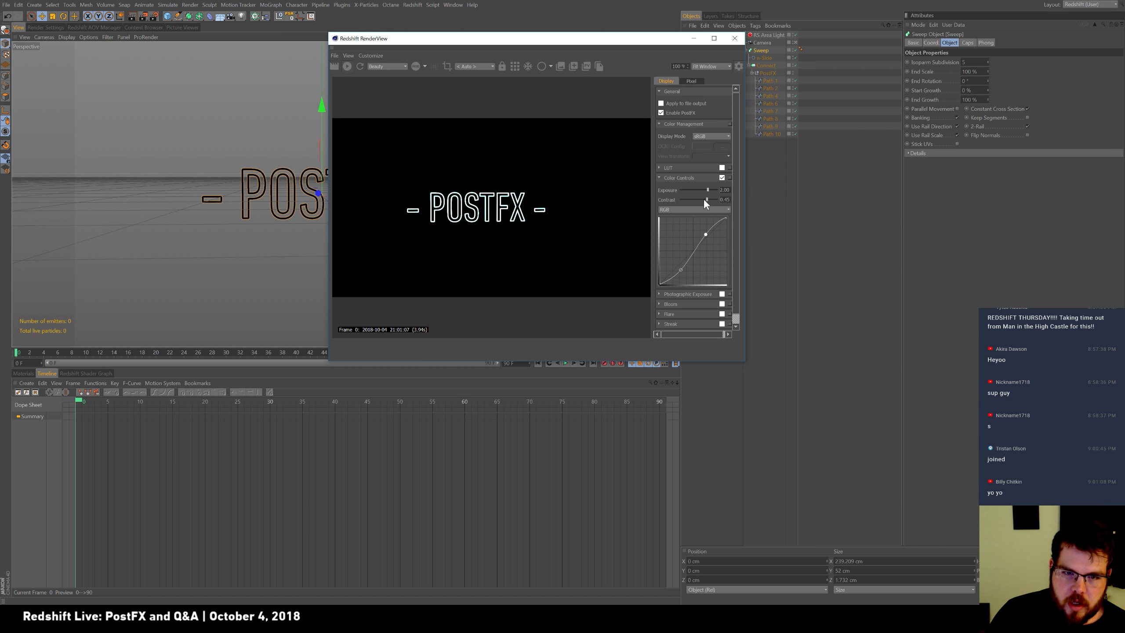
left_click(728, 210)
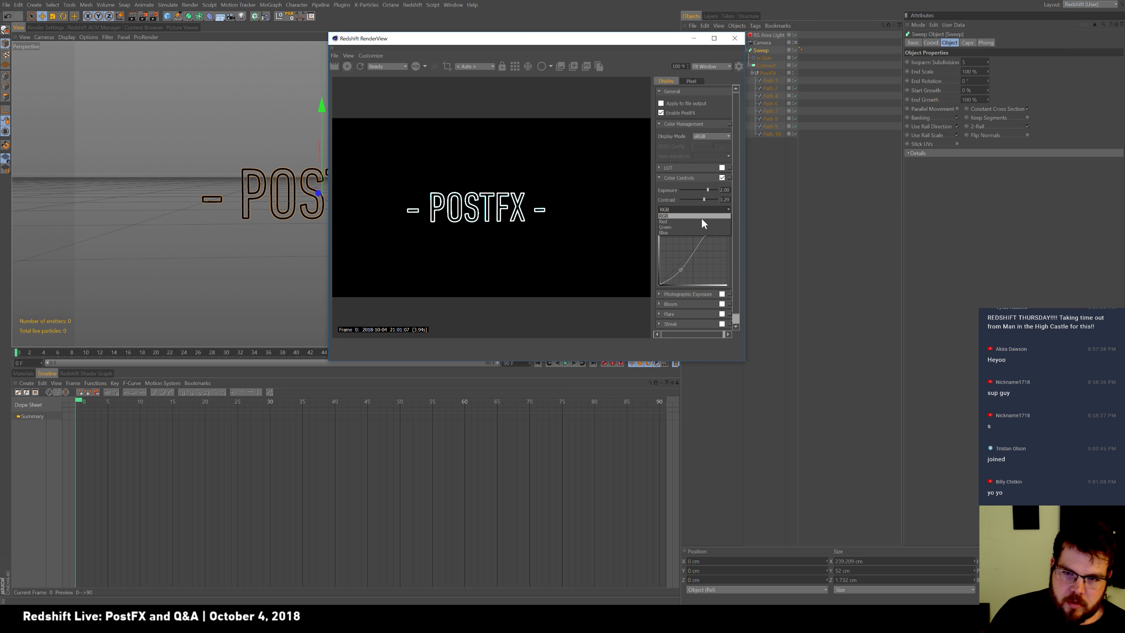
left_click(716, 209)
right_click(705, 192)
left_click(709, 195)
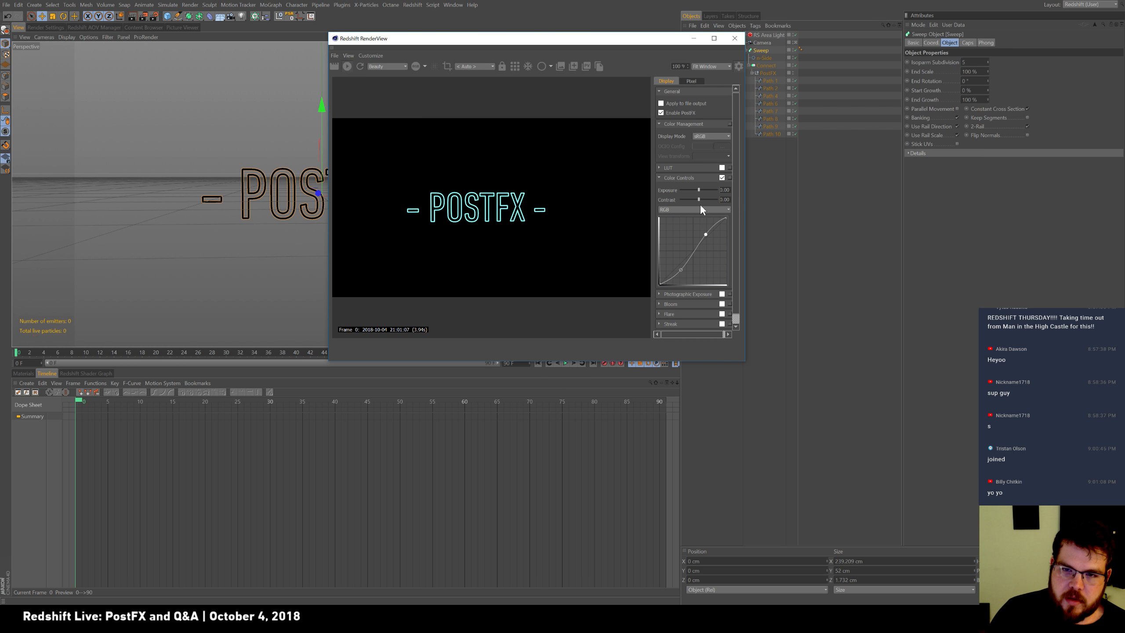
left_click(661, 178)
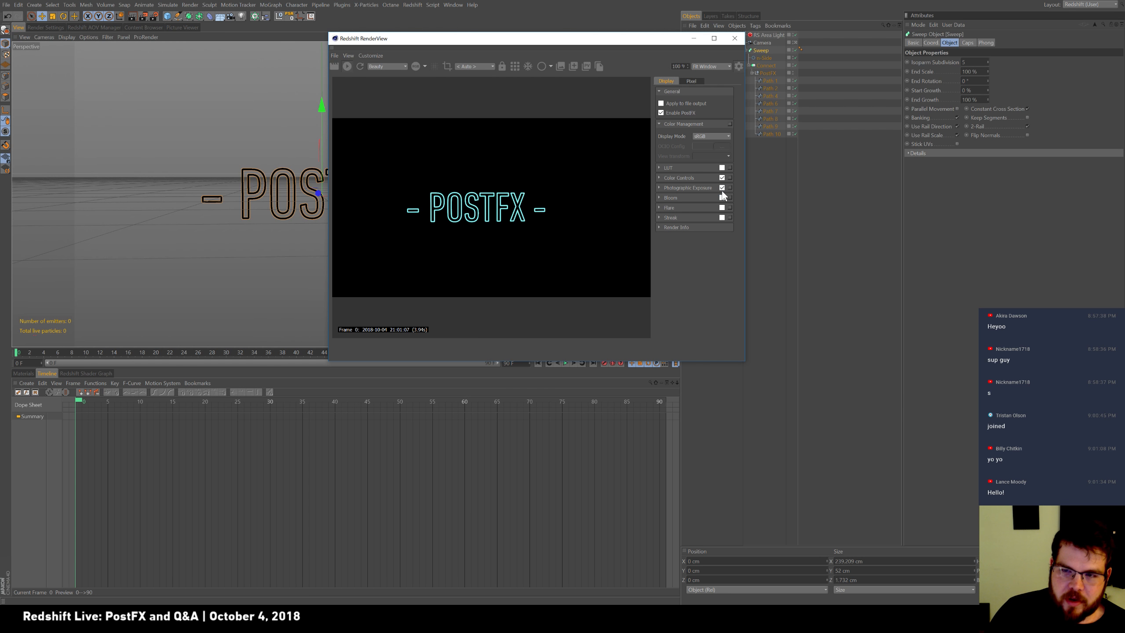
Step: Enable Photographic Exposure and turn on its Allow Desaturation option, then collapse the section
left_click(660, 188)
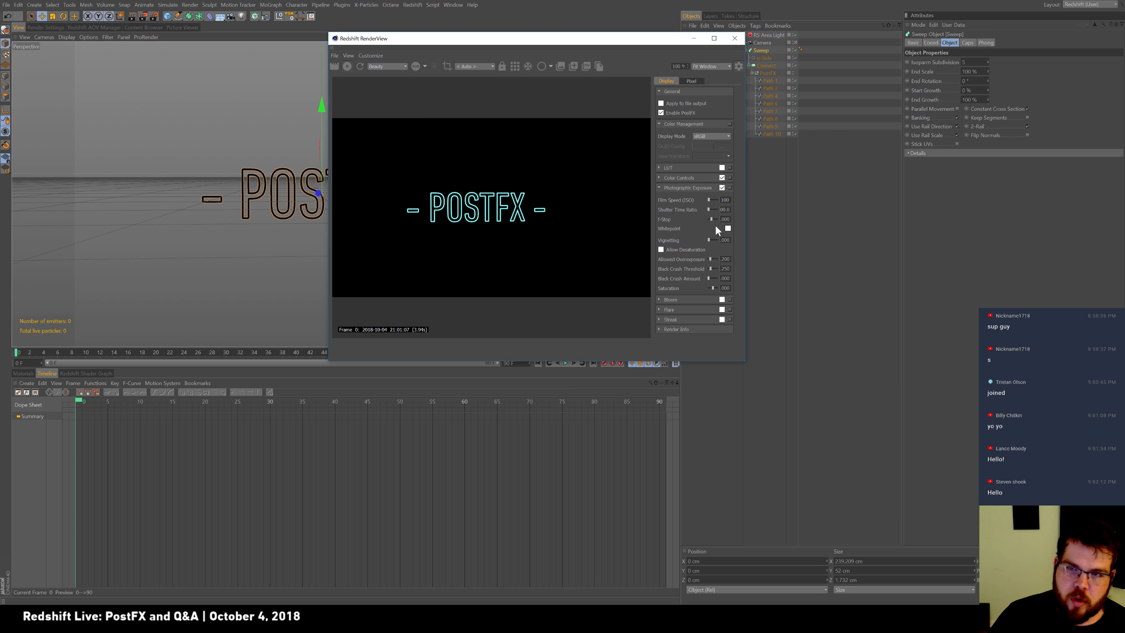
left_click(661, 250)
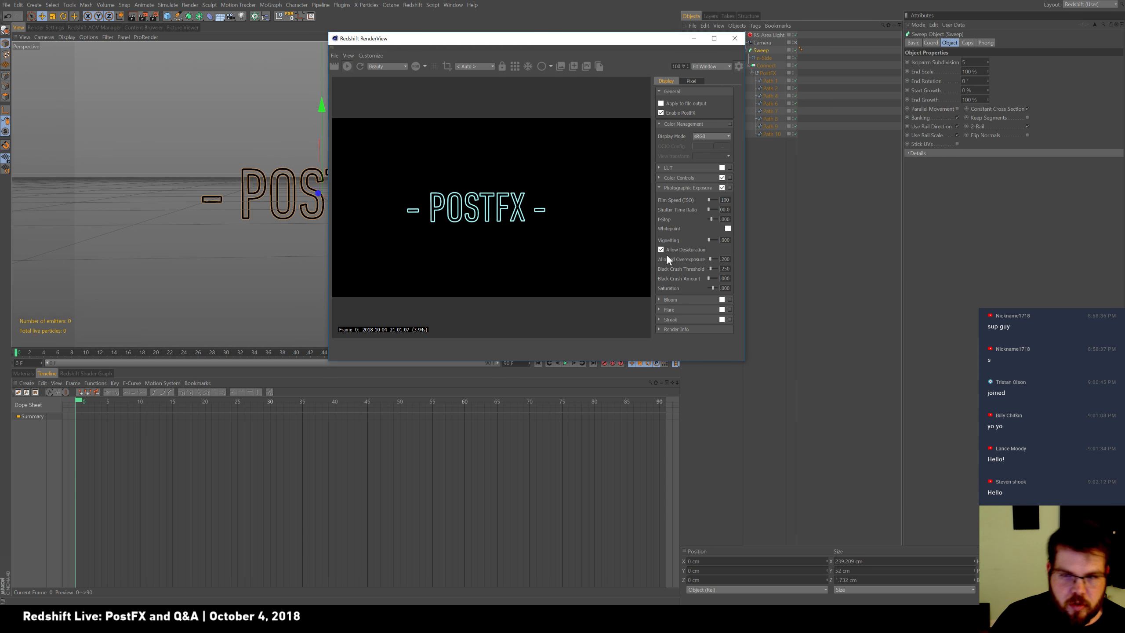
left_click(659, 188)
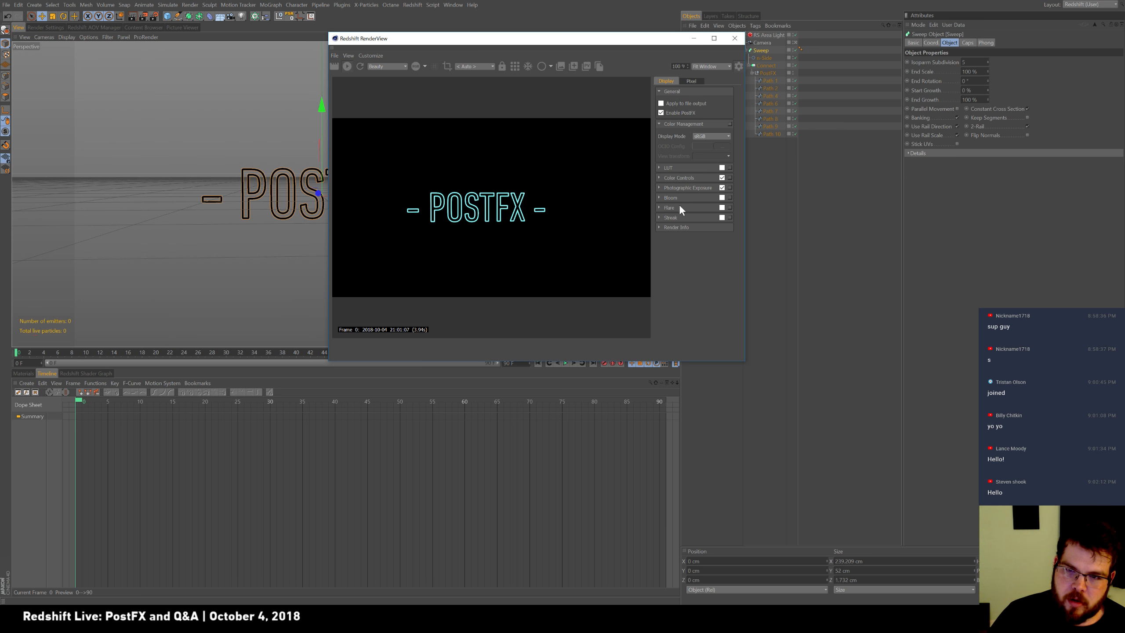
Step: Enable Bloom, try a higher threshold, and reset the Bloom softness and intensity to their defaults
left_click(722, 197)
left_click(660, 198)
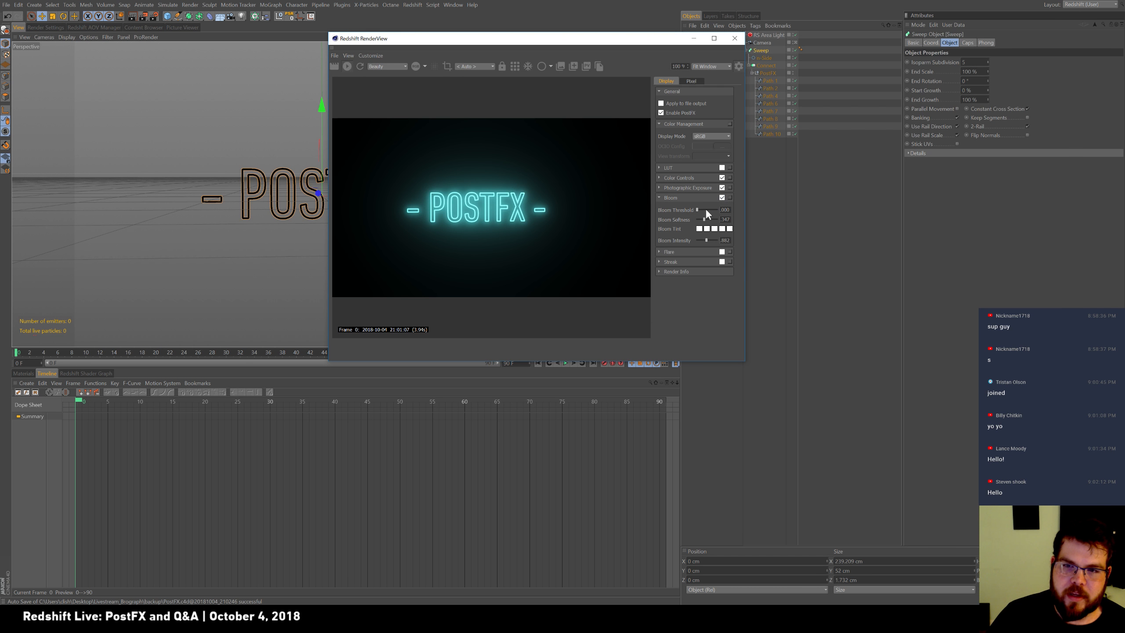
left_click_drag(700, 209, 712, 208)
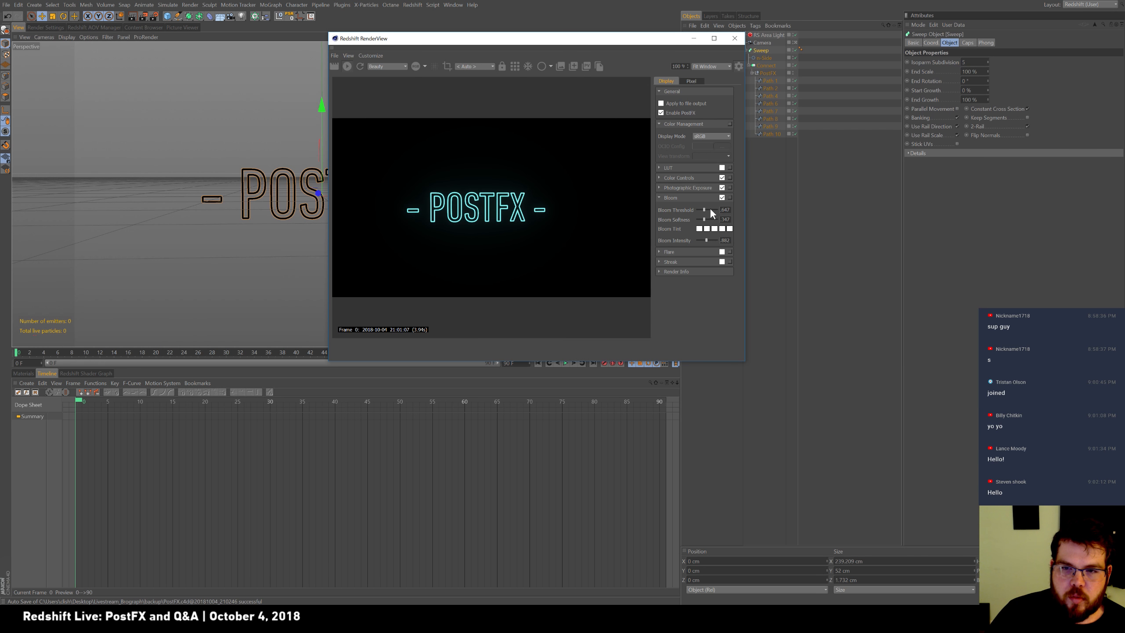
right_click(707, 221)
left_click(718, 230)
right_click(713, 241)
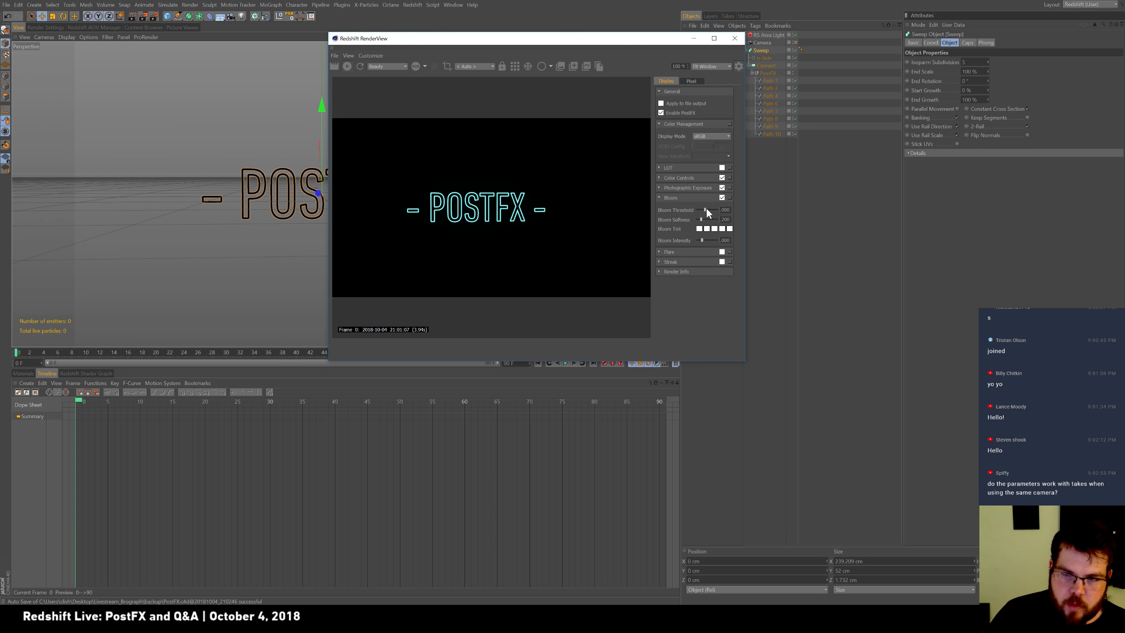
Step: Lower the Bloom threshold, adjust the softness and raise the intensity for a stronger glow around the text
left_click_drag(705, 209, 697, 209)
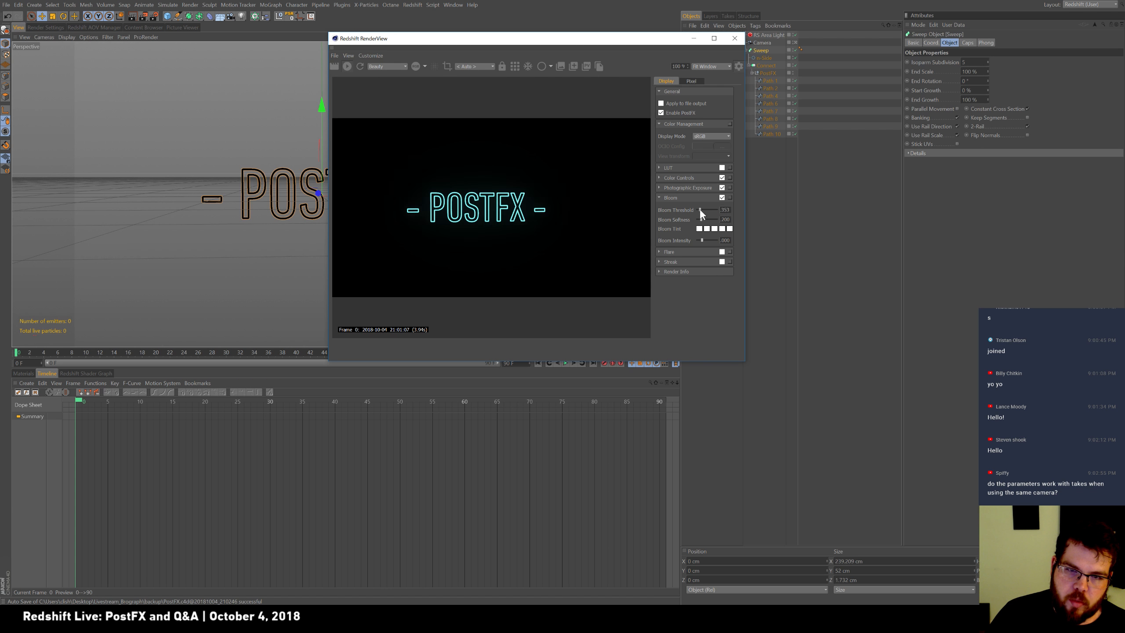
left_click_drag(697, 209, 698, 209)
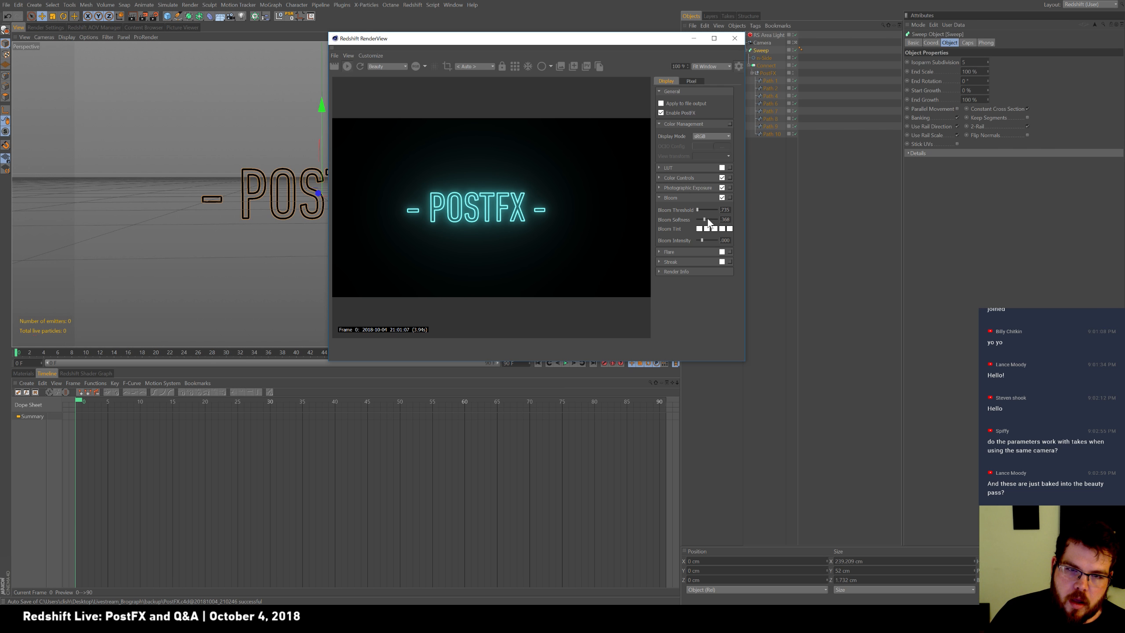
left_click_drag(710, 220, 713, 239)
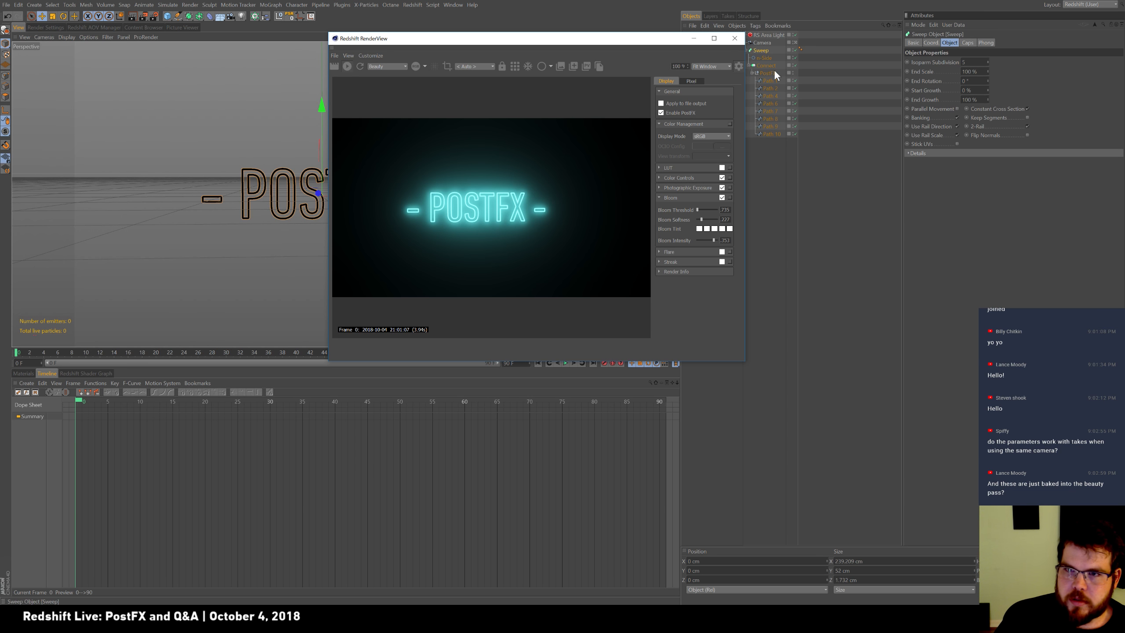
Step: Add a Redshift Camera tag to the Camera object
left_click(768, 43)
right_click(769, 43)
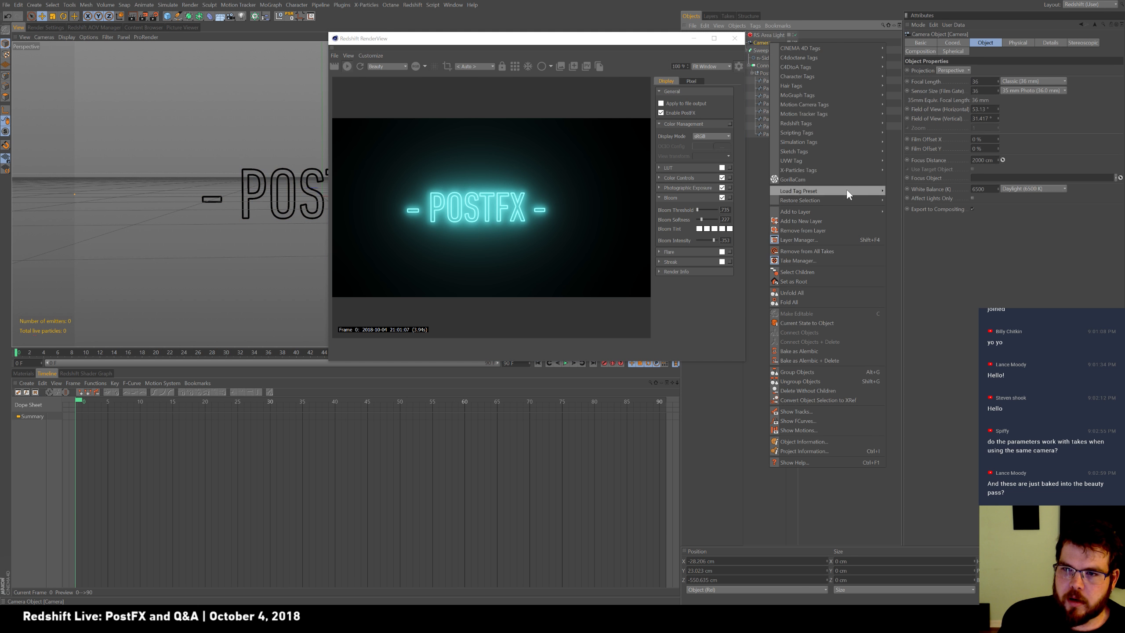
mouse_move(856, 123)
left_click(908, 123)
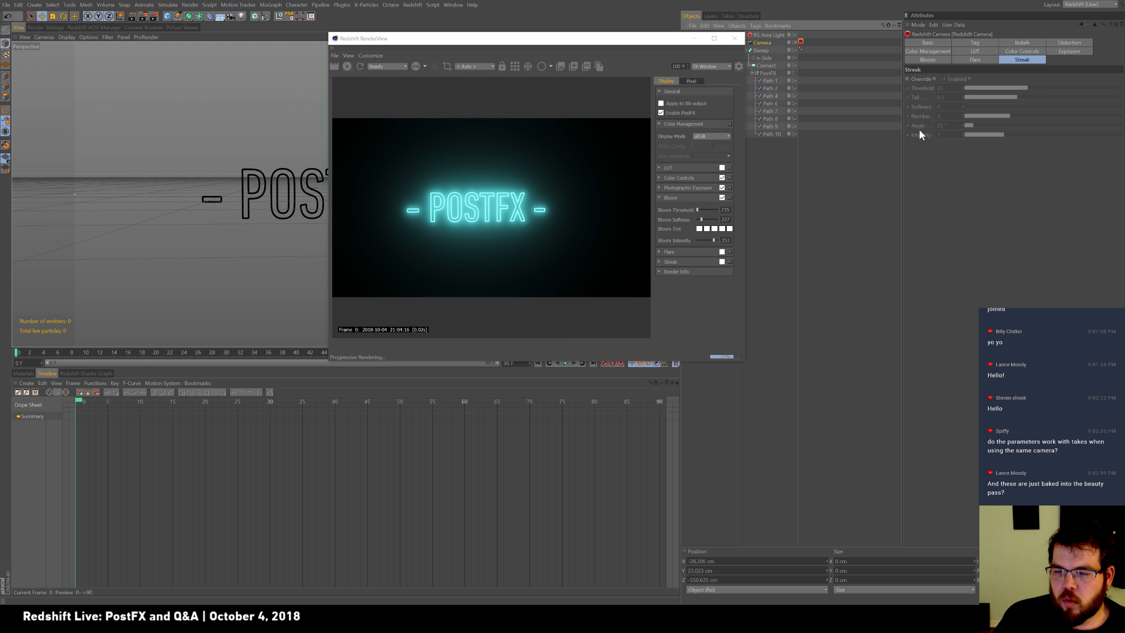
Step: Try the Streak override and its Enabled option on the Redshift Camera tag, and switch the override off again
left_click(934, 78)
left_click(969, 79)
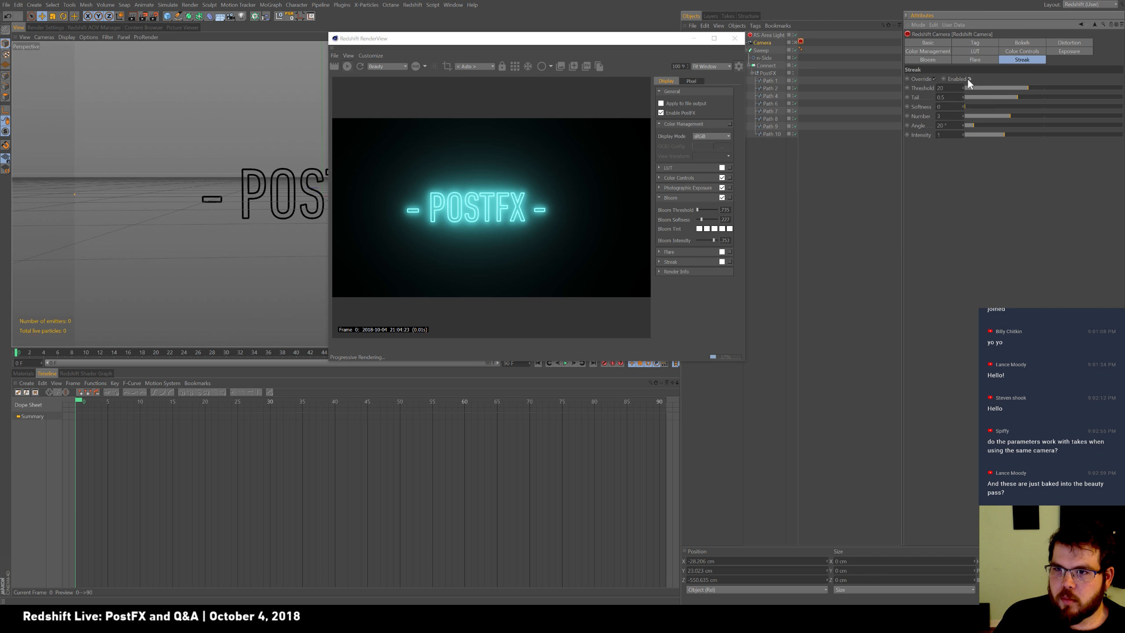
left_click(934, 79)
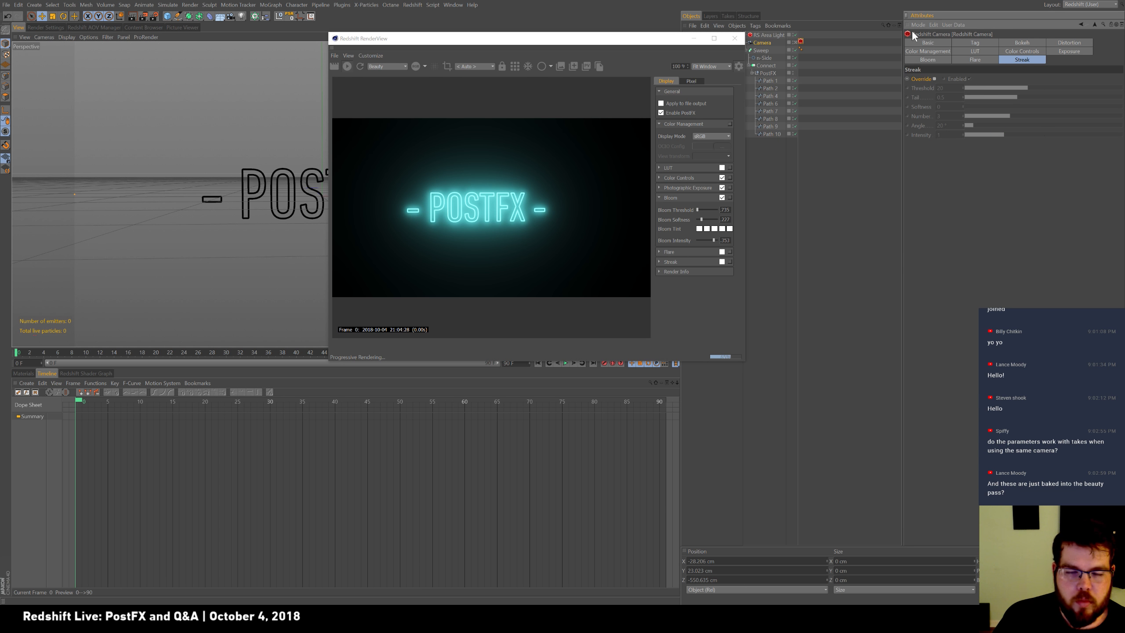
Step: Change the first Bloom Tint swatch to red in the RenderView's Bloom settings
left_click(702, 210)
left_click_drag(702, 210, 697, 211)
left_click(700, 229)
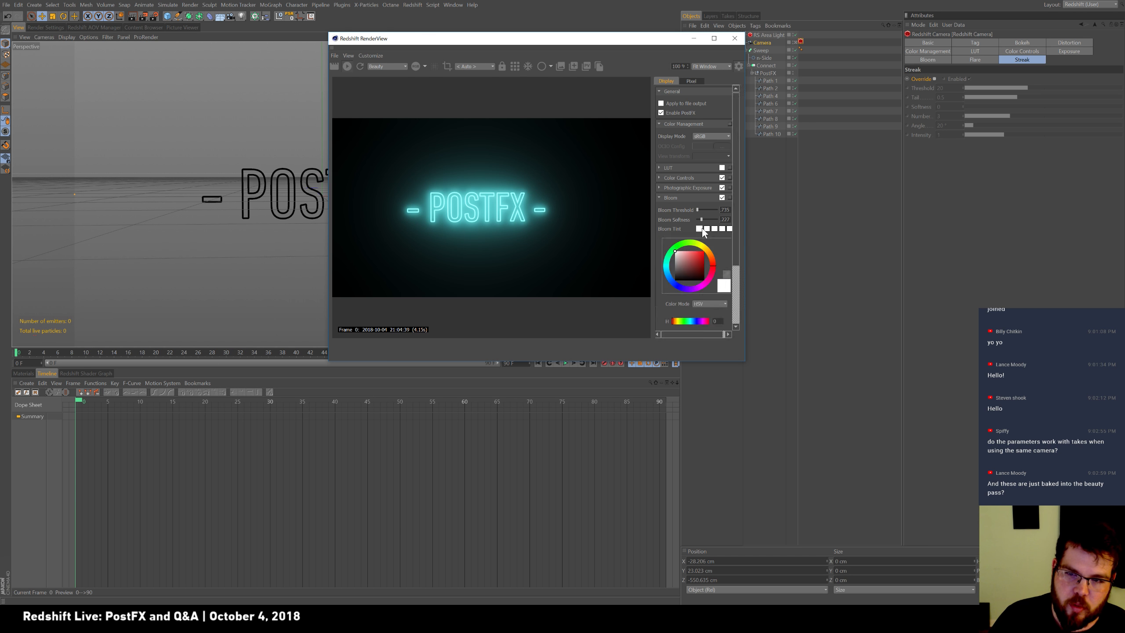
left_click(704, 256)
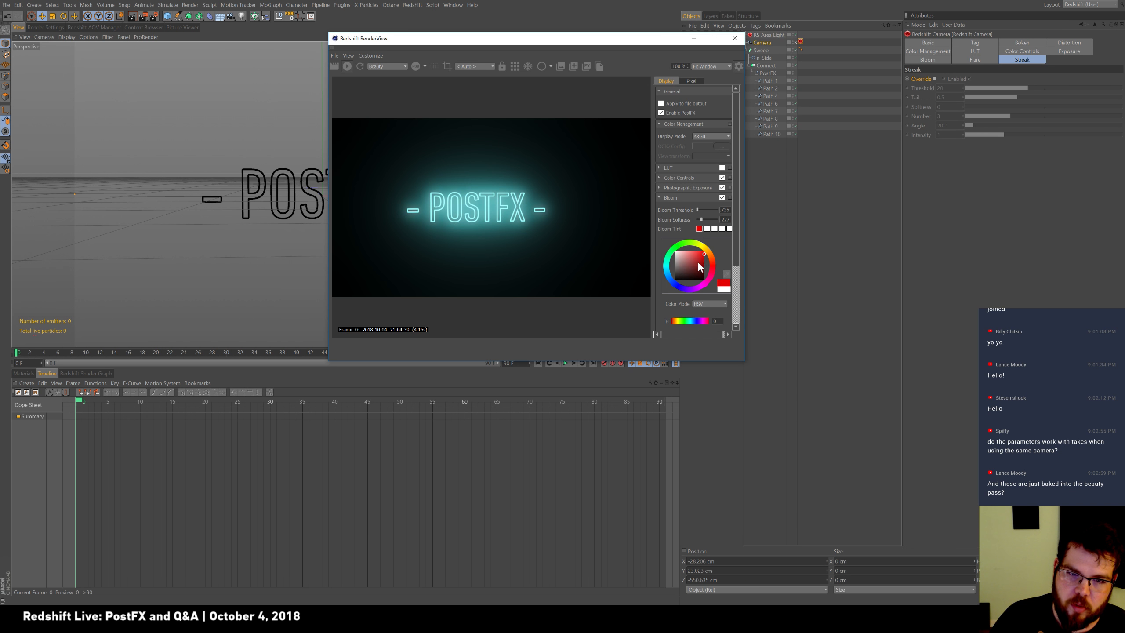
left_click(707, 229)
left_click(706, 230)
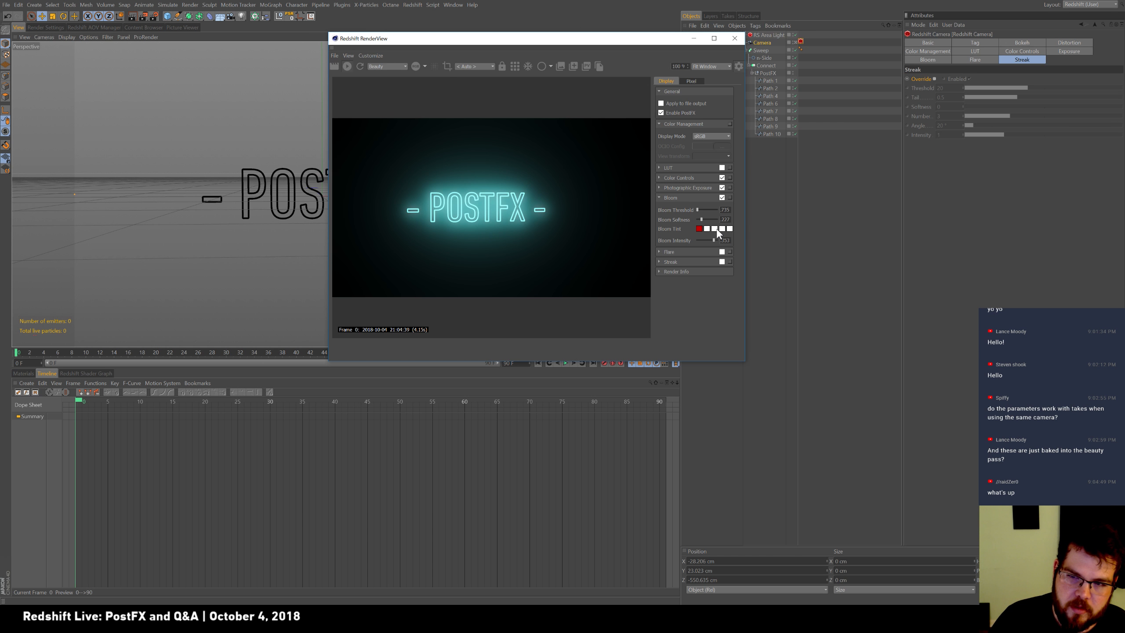
Step: Tint the second and fourth Bloom swatches red, the fifth green and the middle one purple
left_click(707, 229)
mouse_move(698, 259)
left_mouse_down()
mouse_move(709, 259)
mouse_move(687, 245)
left_mouse_up()
left_click(715, 229)
left_click(722, 229)
left_click(730, 228)
left_click(714, 229)
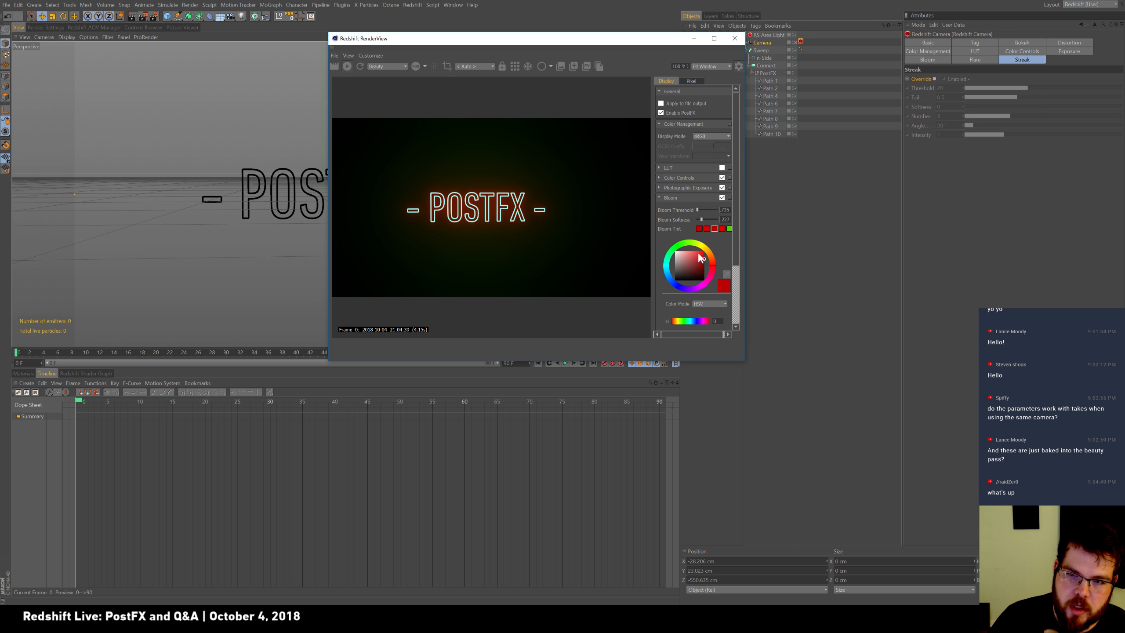
left_click_drag(671, 287, 678, 291)
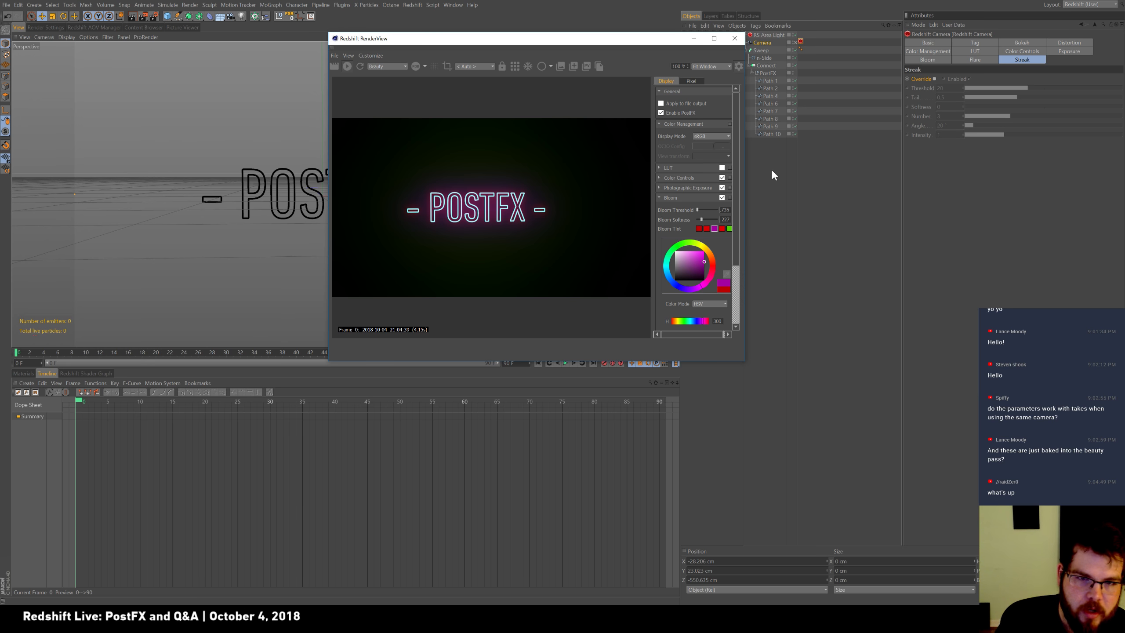
Step: Reset all five Bloom Tint swatches to their default white
right_click(714, 229)
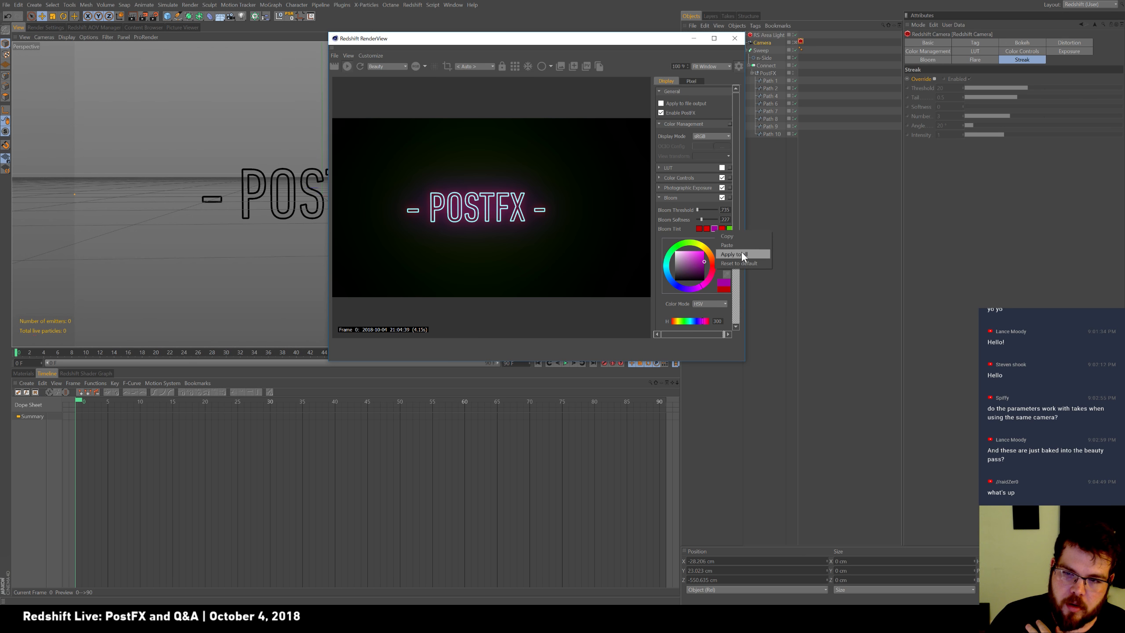
left_click(740, 263)
right_click(707, 229)
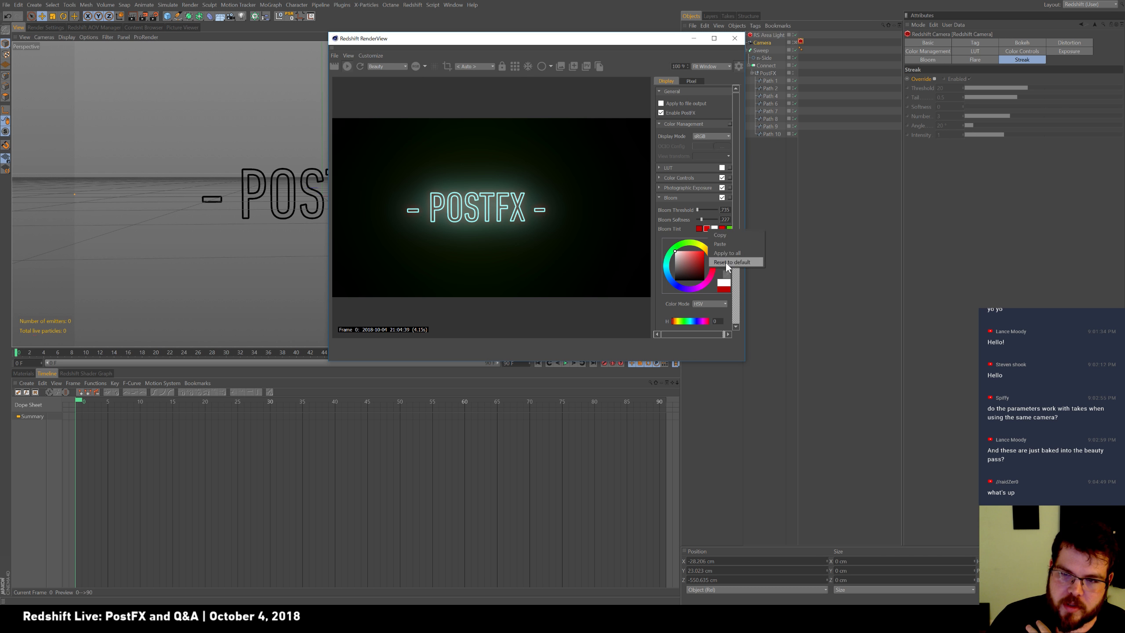
left_click(731, 264)
right_click(700, 230)
left_click(719, 262)
right_click(726, 229)
left_click(740, 262)
right_click(729, 229)
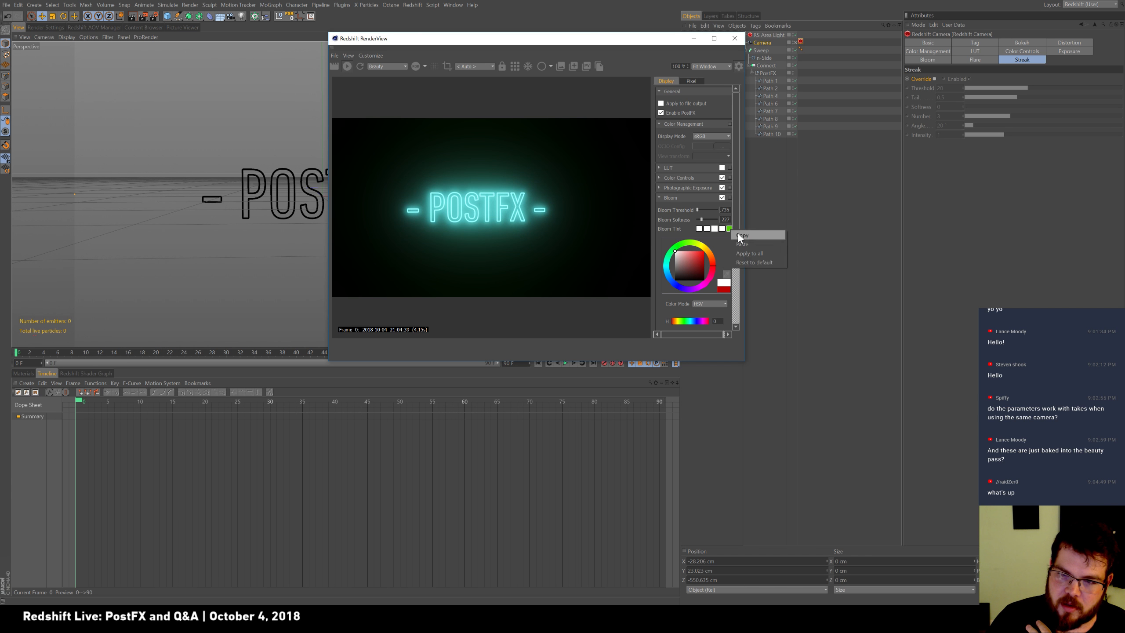
left_click(747, 262)
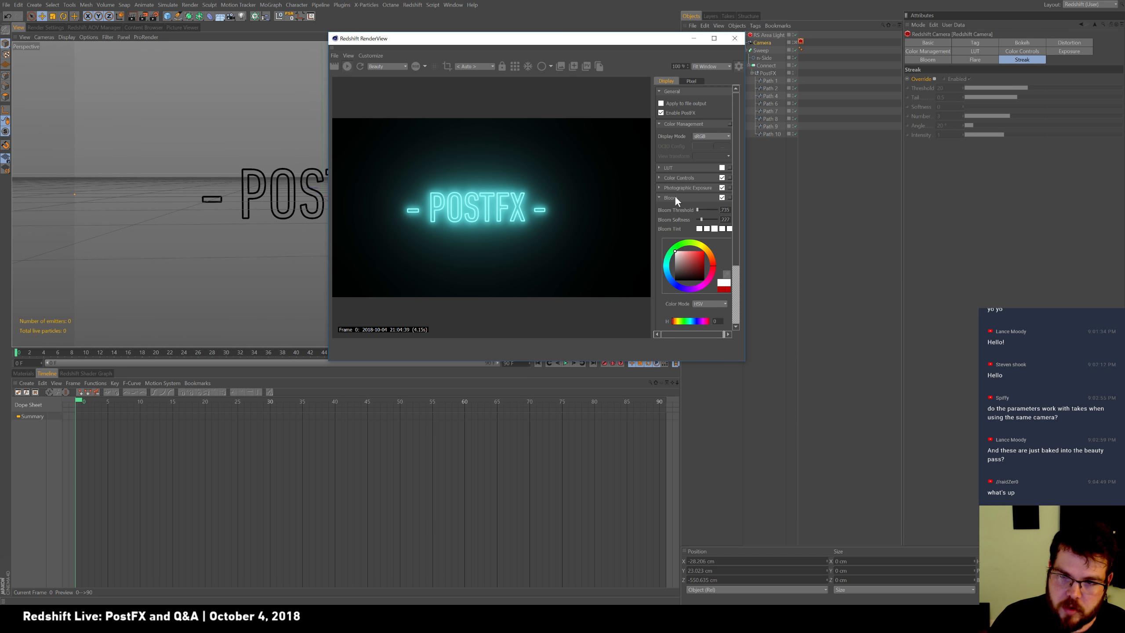
Step: Collapse the Bloom settings, then enable Flare and expand its settings
left_click(659, 197)
left_click(722, 207)
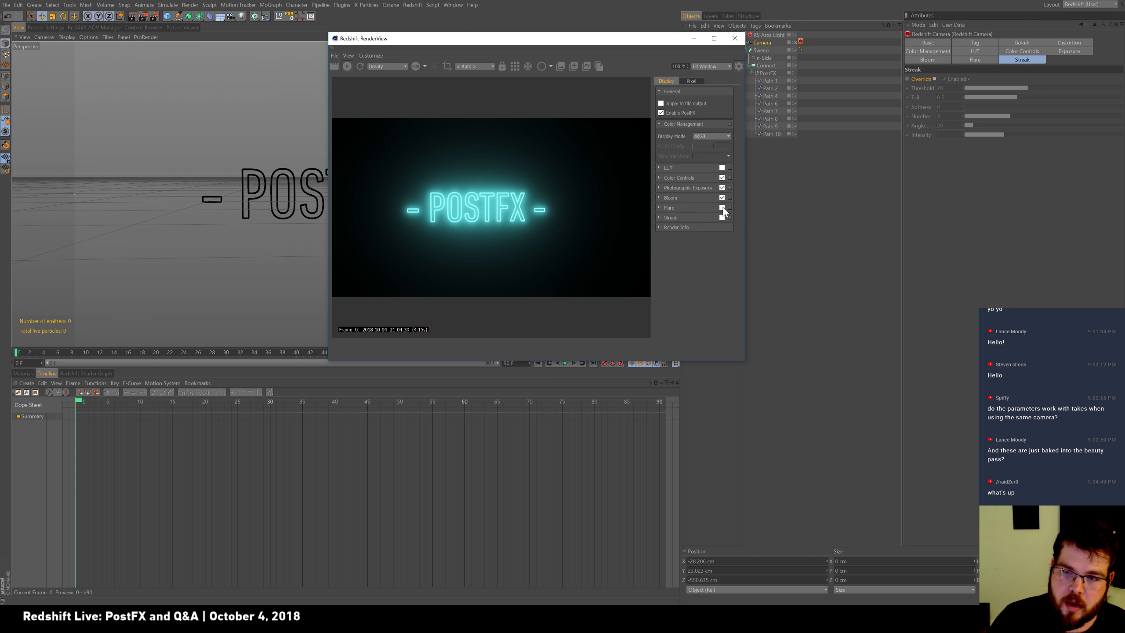
left_click(660, 208)
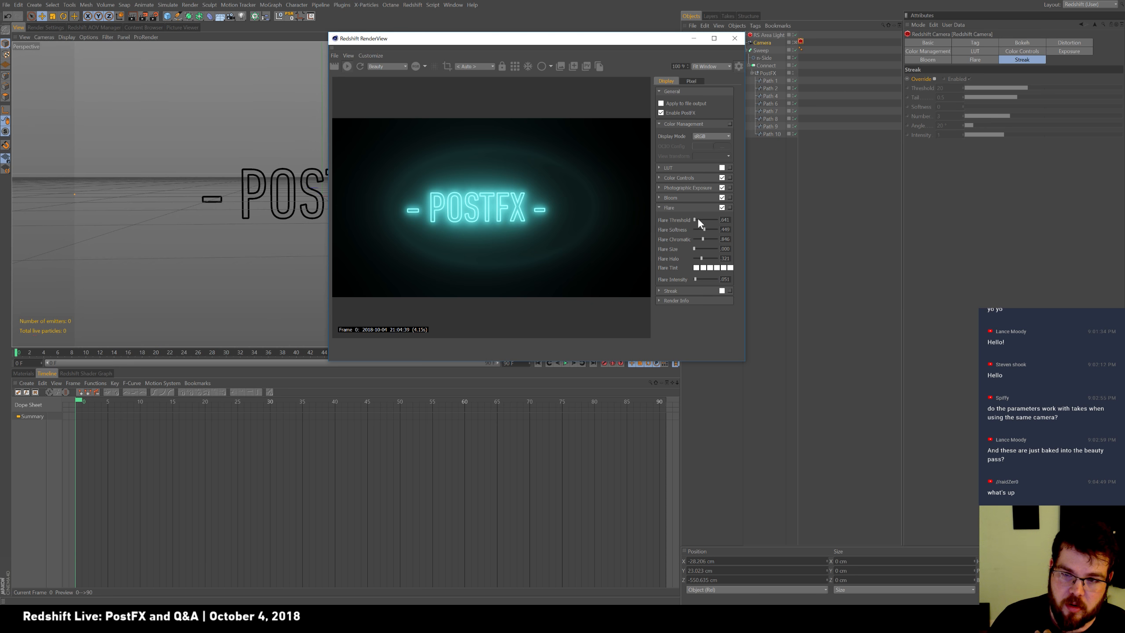
Step: Shrink the flare halo and raise the flare's intensity, chromatic and size values
left_click_drag(701, 258, 701, 278)
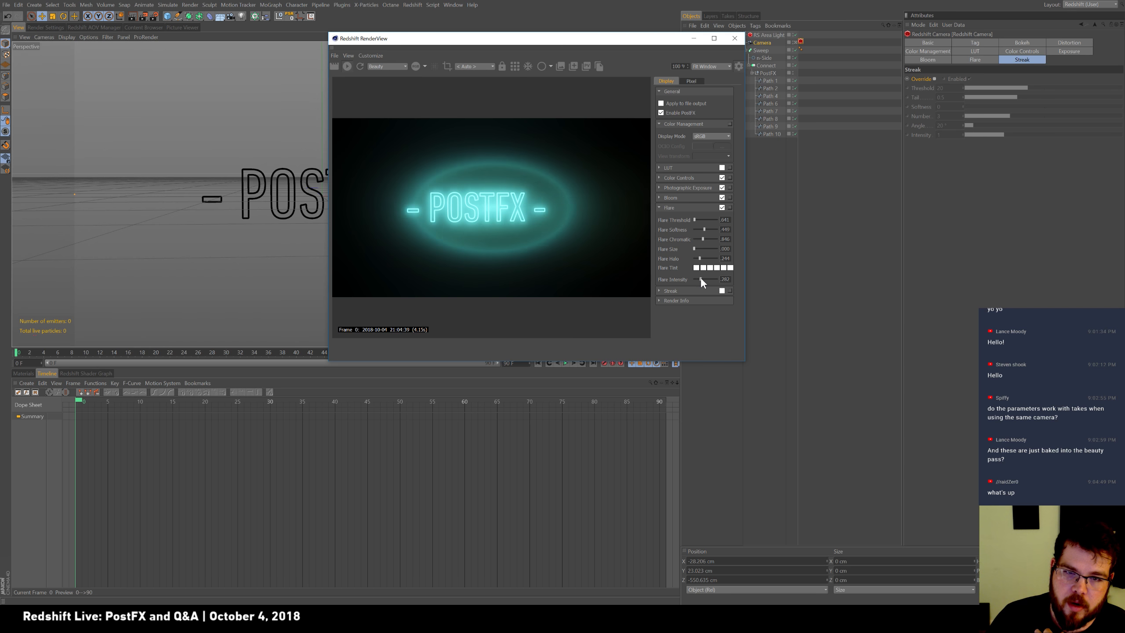
left_click_drag(702, 239, 714, 240)
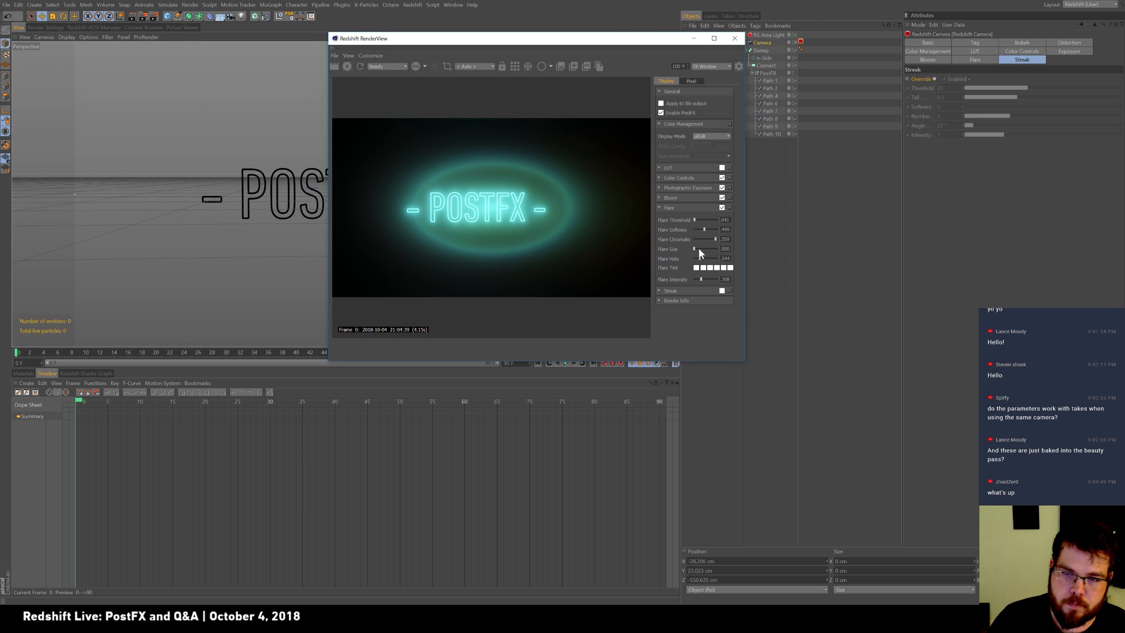
left_click_drag(694, 249, 701, 249)
Step: Move the RenderView off the viewport and reframe the camera so the text sits off-center against the flare
left_click_drag(595, 41, 710, 52)
left_click_drag(419, 117, 275, 198, "alt")
middle_click_drag(275, 196, 392, 177, "alt")
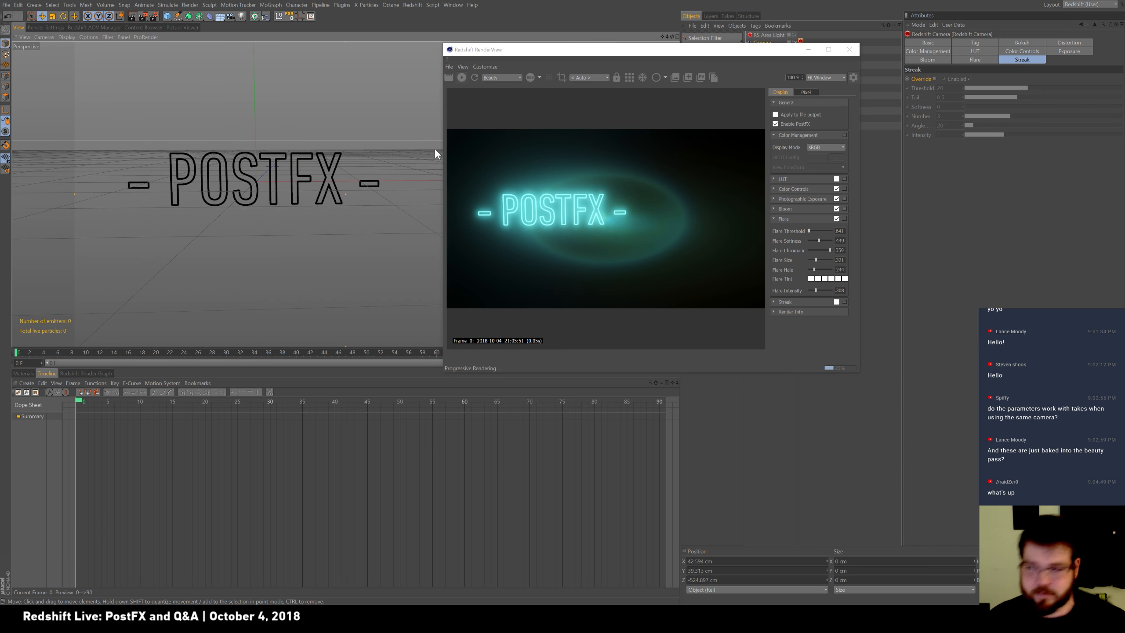
middle_click_drag(386, 137, 335, 125, "alt")
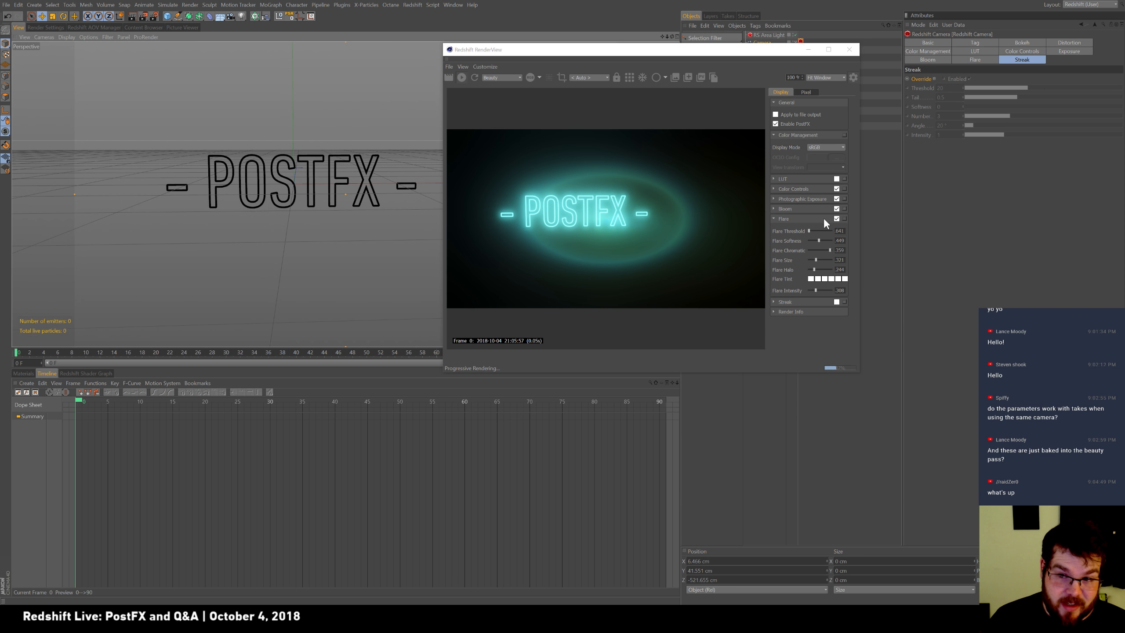
Step: Lower the flare softness slightly and raise the flare threshold to cut back the flare
left_click_drag(819, 241, 829, 239)
left_click(815, 232)
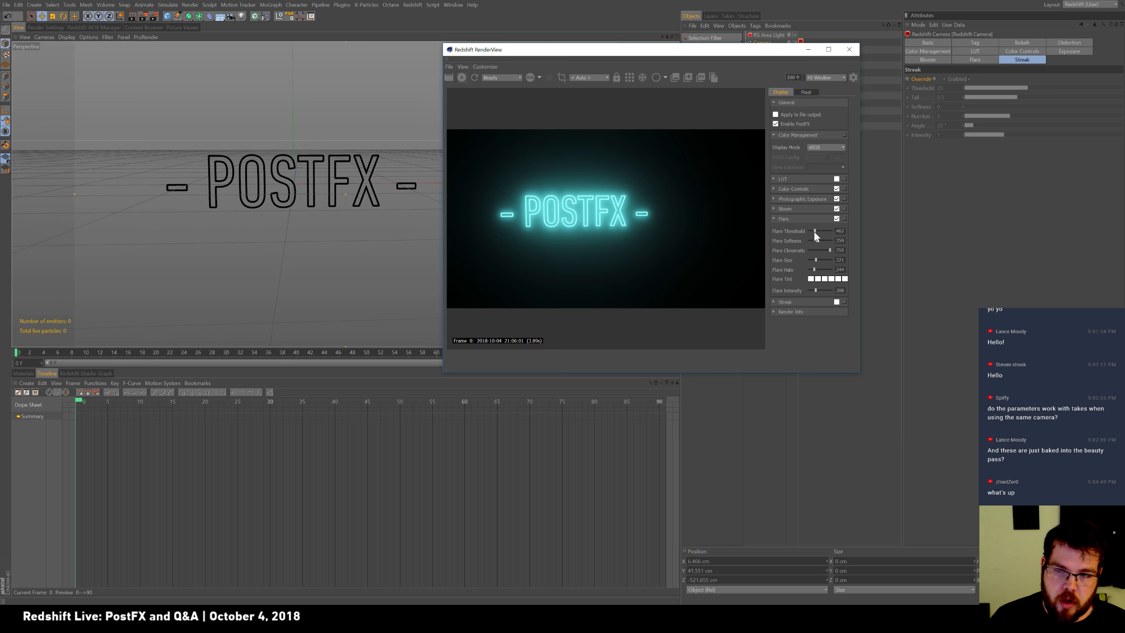
Step: Collapse the Flare settings, then enable Streak and expand its settings
left_click(773, 218)
left_click(836, 229)
left_click(774, 229)
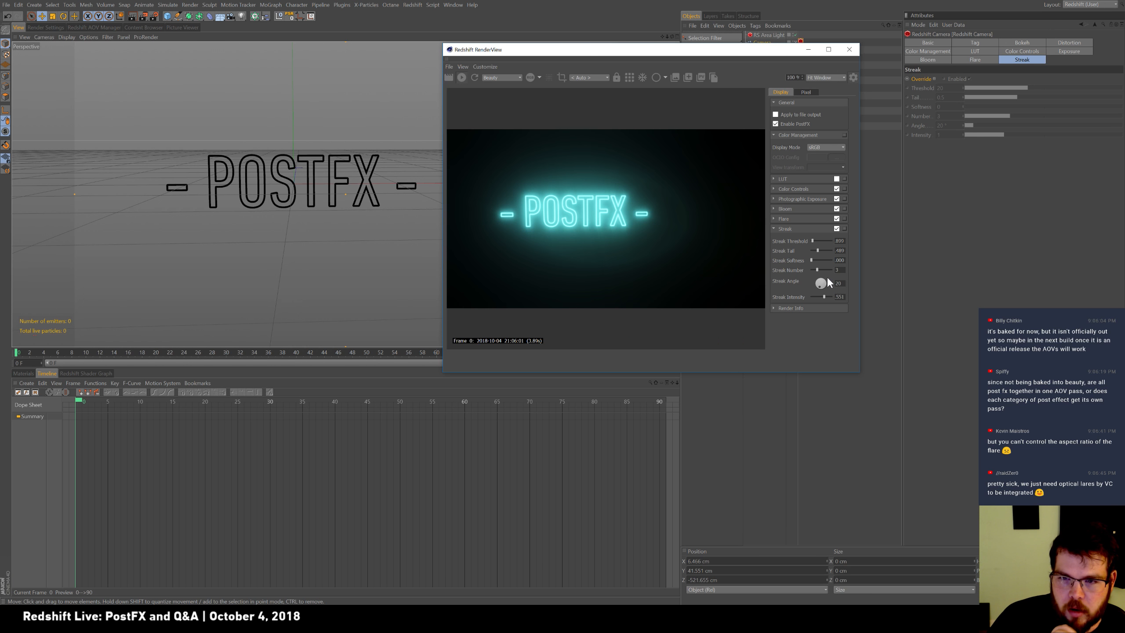
Step: Expand the Flare settings again, move the RenderView off the object list, then override and enable Bokeh on the Redshift camera tag
left_click(800, 218)
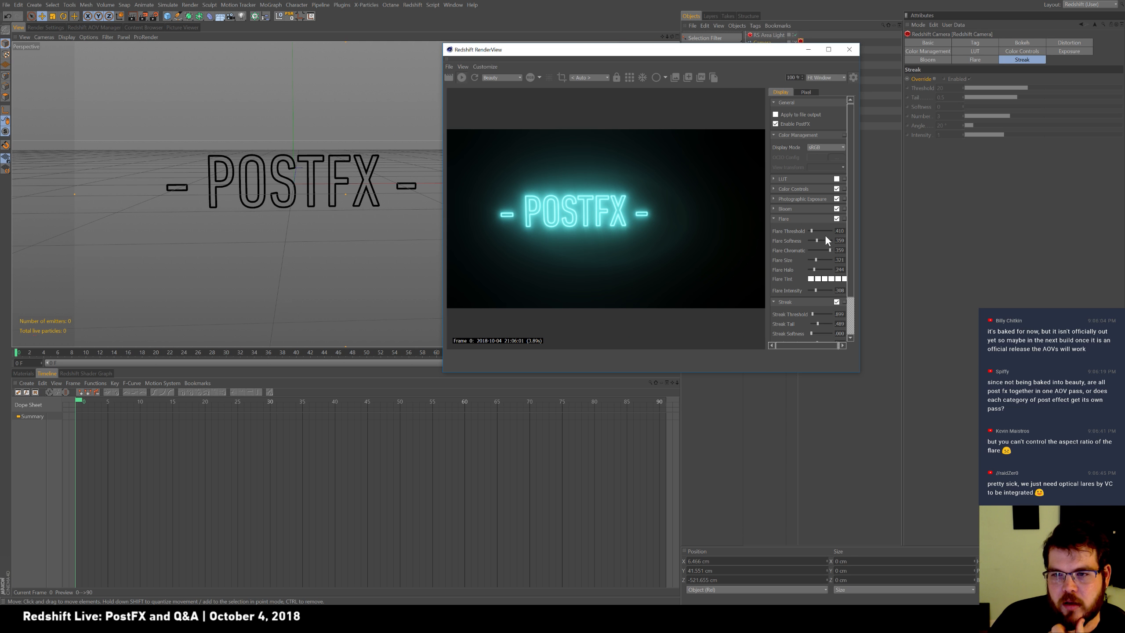
left_click_drag(679, 55, 643, 104)
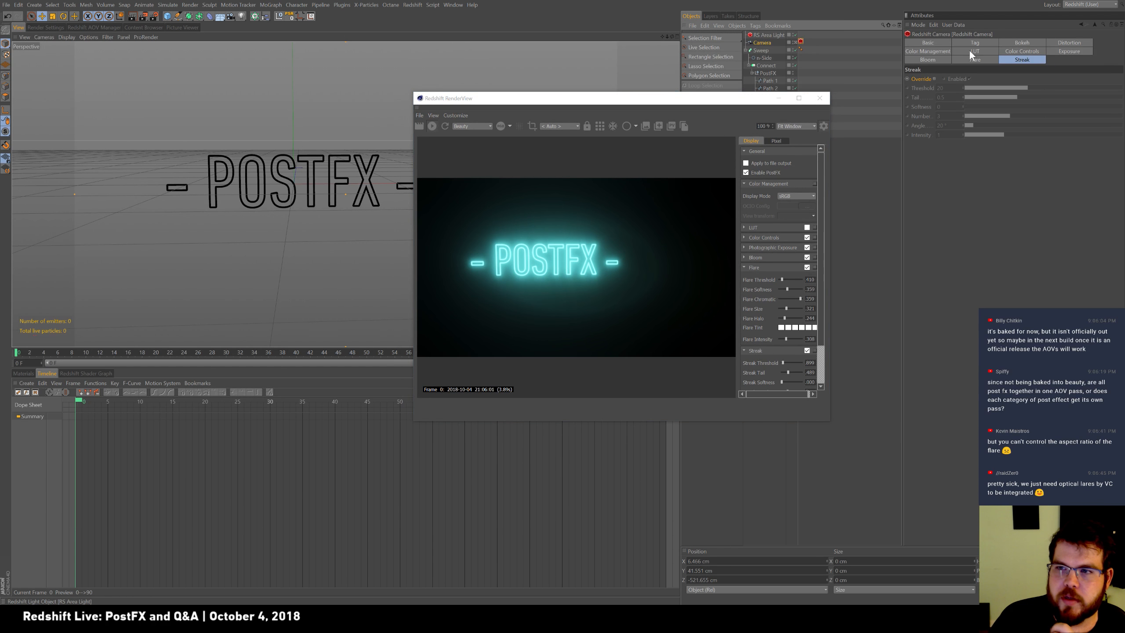
left_click(1028, 42)
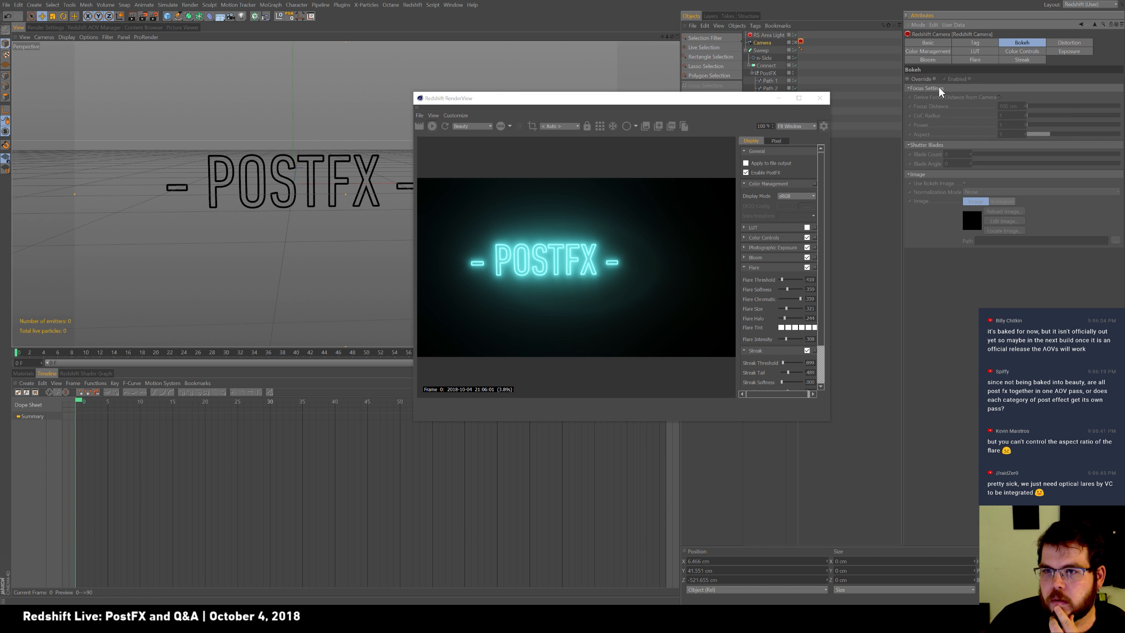
left_click(971, 81)
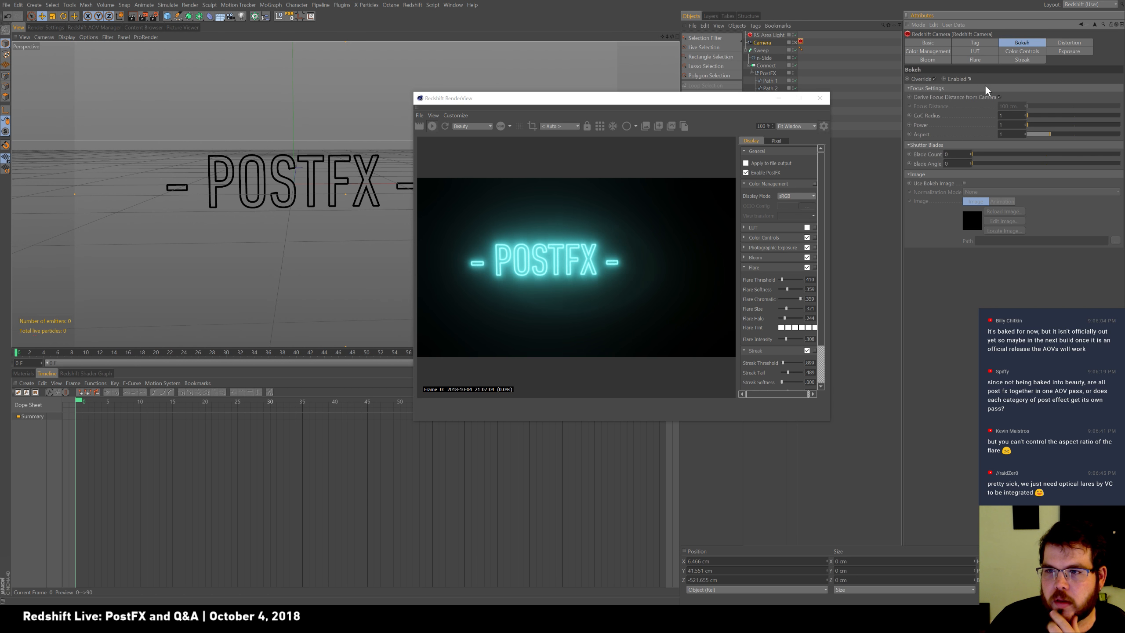
Step: Test the camera tag's bokeh by increasing the CoC Radius and Power and lowering the Aspect to 0.03
left_click(1040, 116)
left_click_drag(1040, 119, 902, 79)
type("1.05")
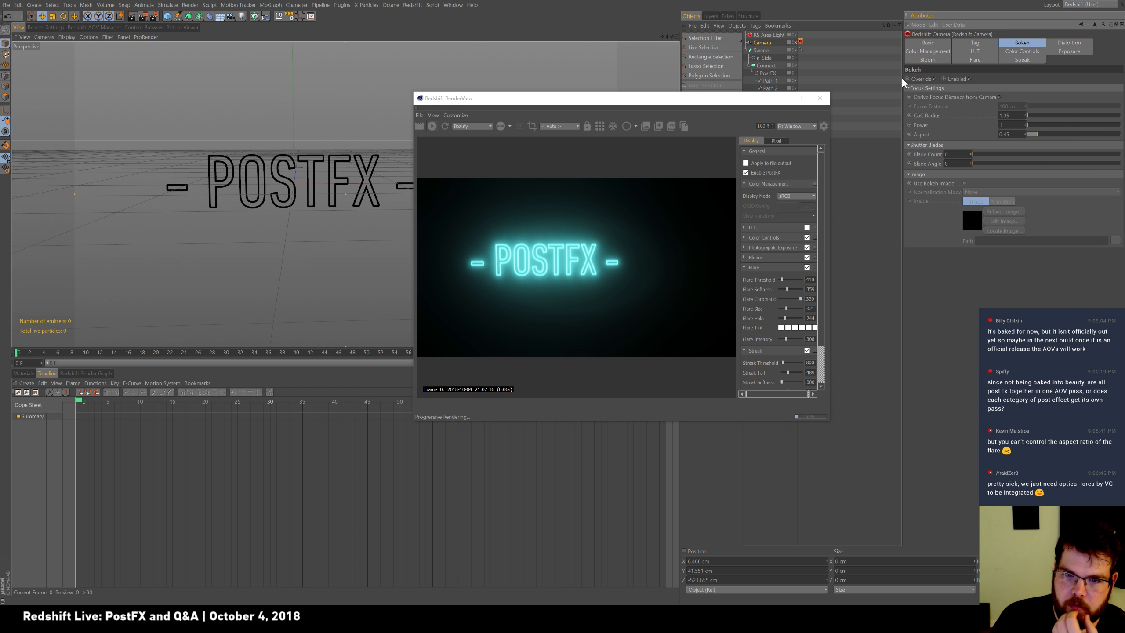
mouse_move(1043, 136)
left_mouse_down()
mouse_move(1028, 135)
mouse_move(1061, 137)
mouse_move(1029, 137)
left_mouse_up()
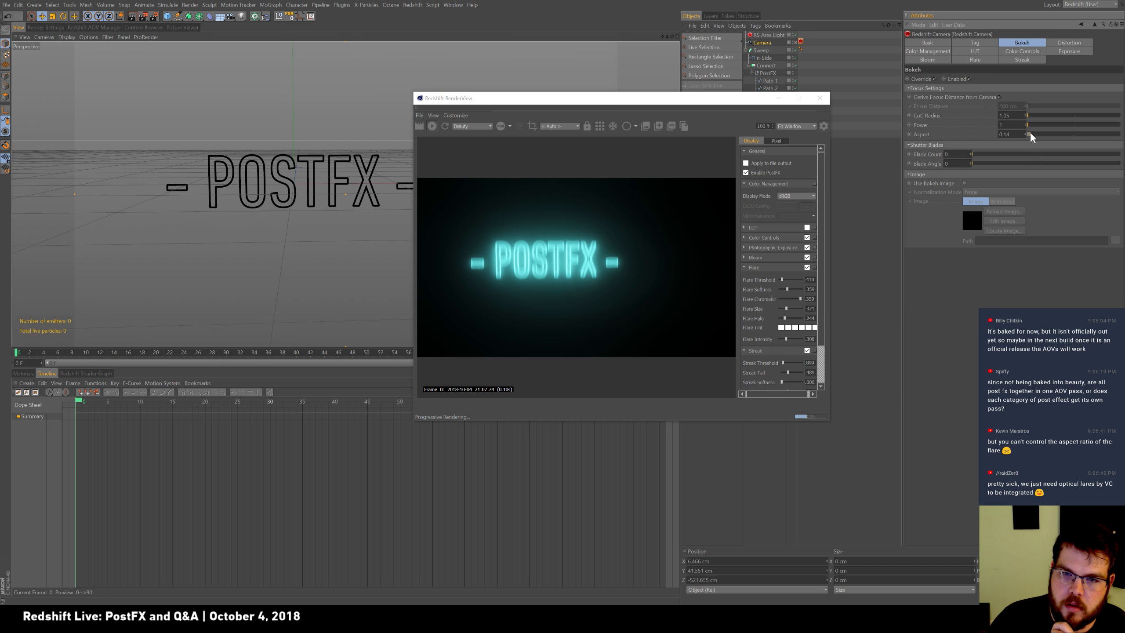
mouse_move(1029, 137)
left_mouse_down()
mouse_move(1053, 128)
mouse_move(1029, 130)
left_mouse_up()
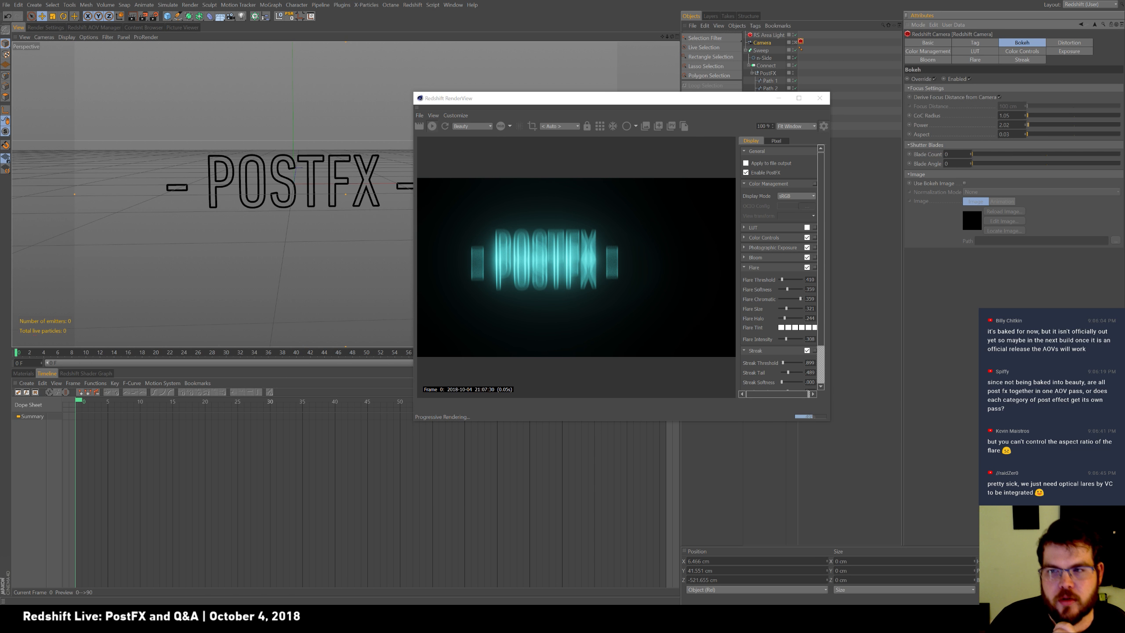
Step: Reset the bokeh CoC Radius, Power and Aspect to 1
type("1")
left_click_drag(1013, 115, 967, 136)
type("11")
key("Return")
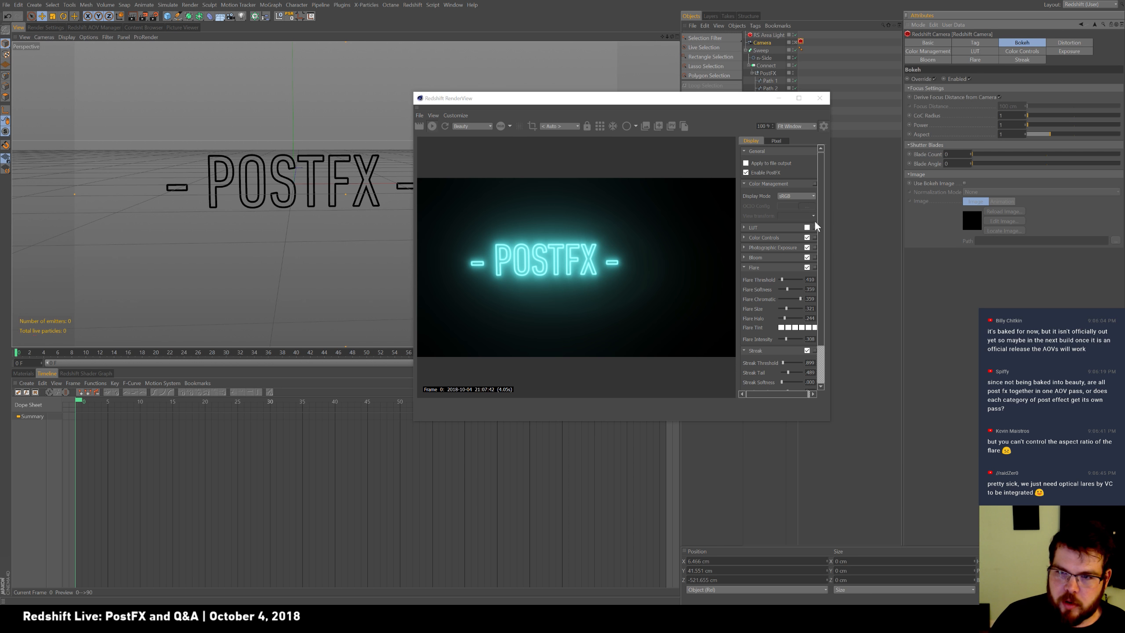
Step: Reposition and widen the RenderView to reach the Streak settings, then raise the streak tail, number and intensity
scroll(819, 226, "down", 2)
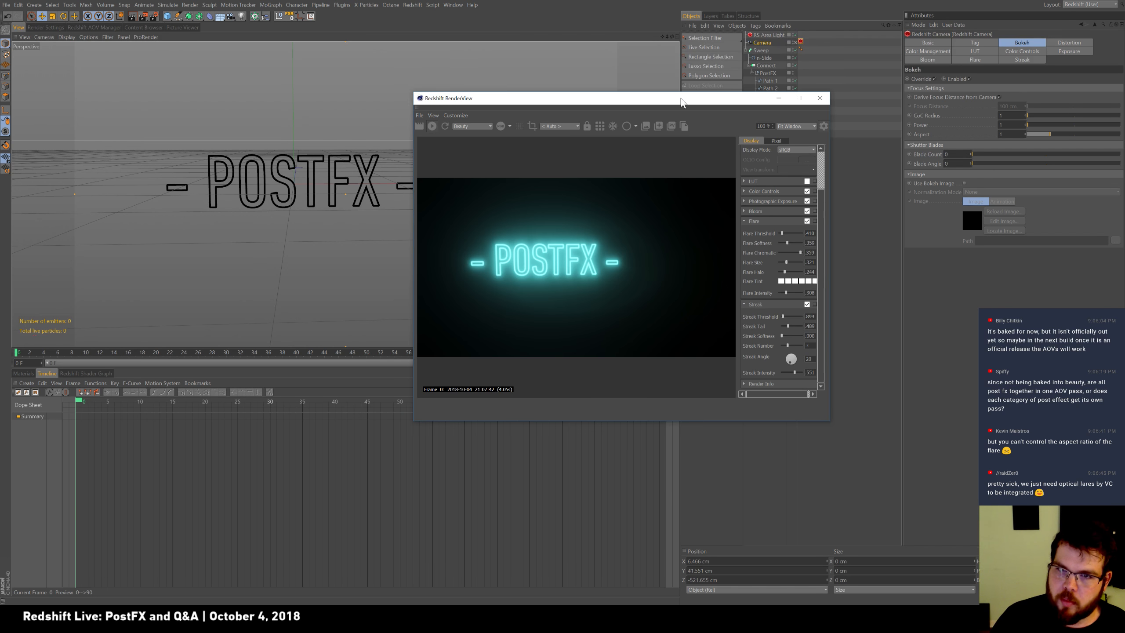
left_click_drag(681, 99, 649, 28)
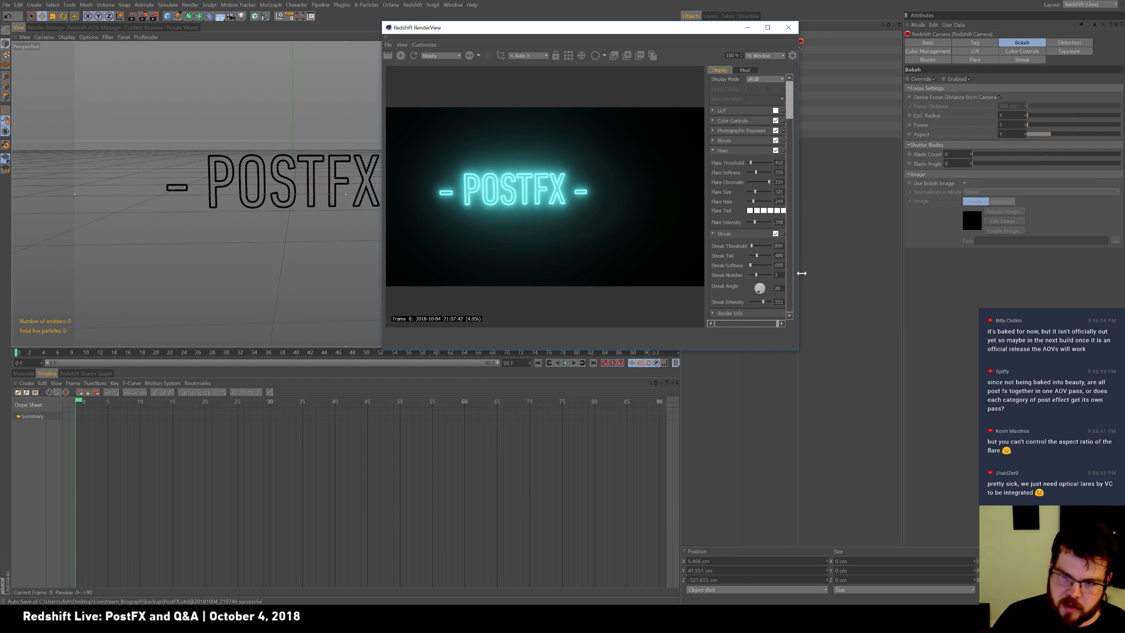
left_click_drag(798, 275, 826, 277)
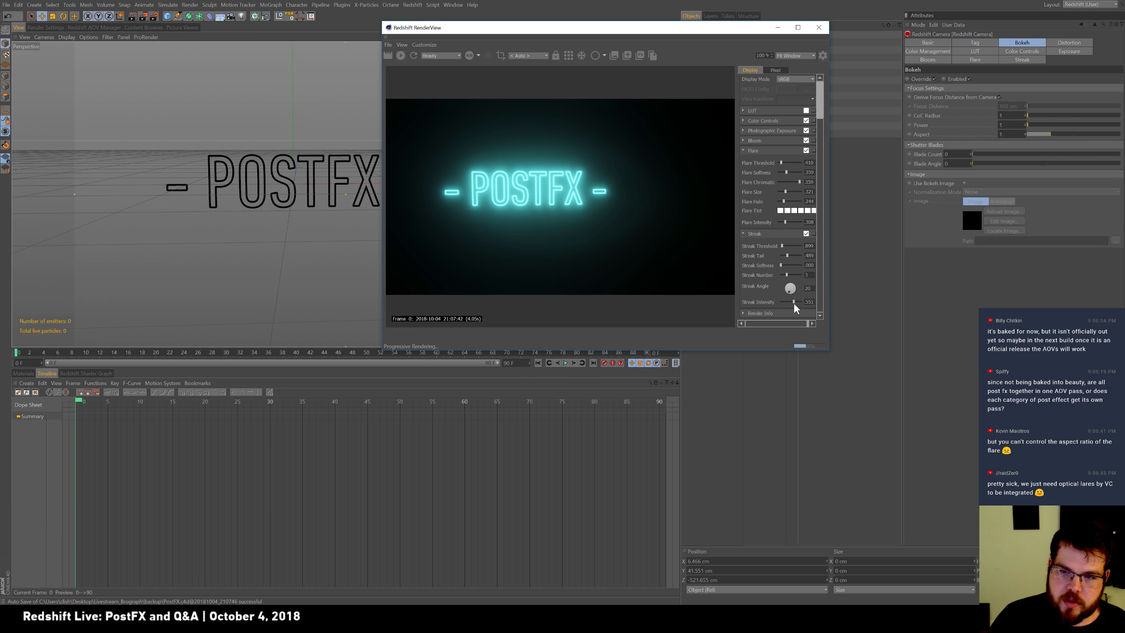
left_click_drag(792, 301, 787, 303)
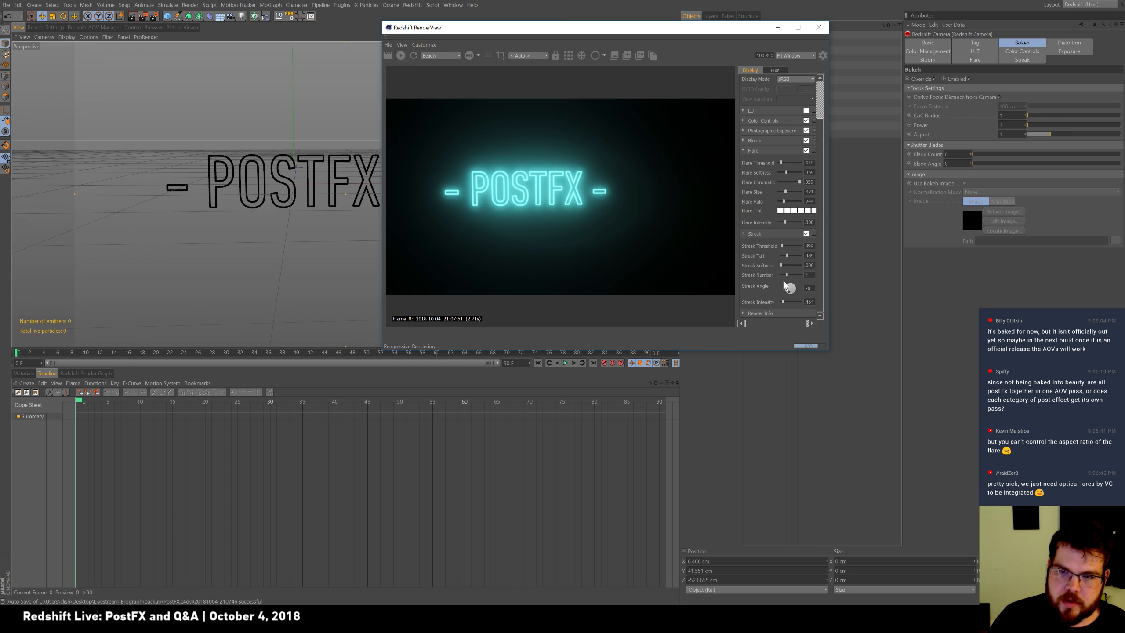
mouse_move(787, 256)
left_mouse_down()
mouse_move(788, 303)
mouse_move(798, 304)
left_mouse_up()
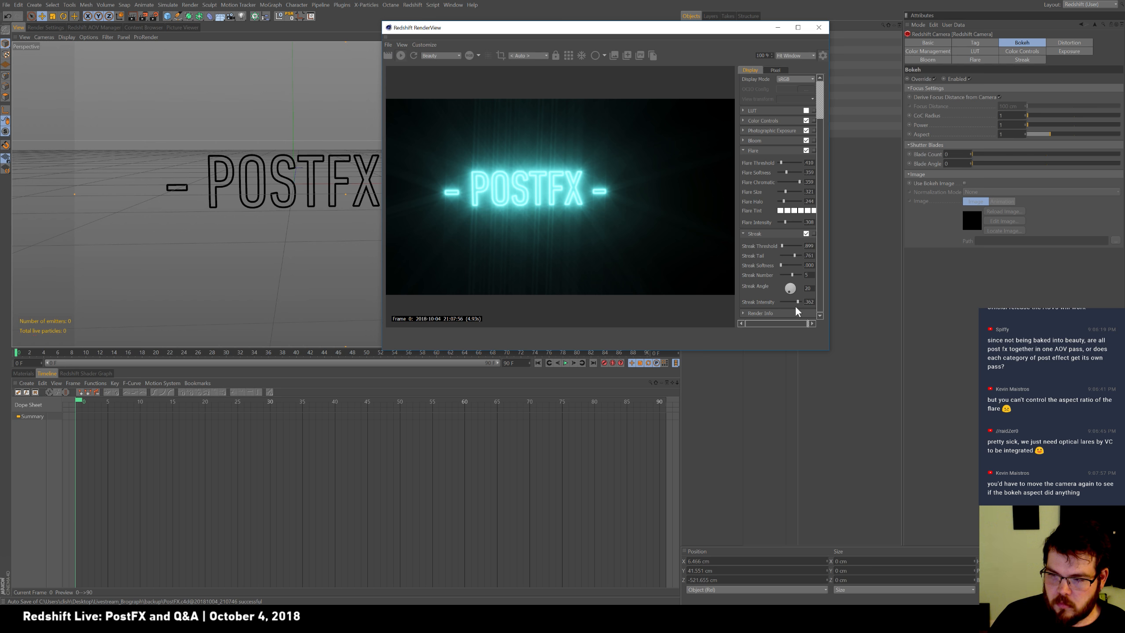
Step: Lower the bokeh Aspect to about 0.53 and reframe the camera so the text sits toward the edge of the render
left_click(1039, 135)
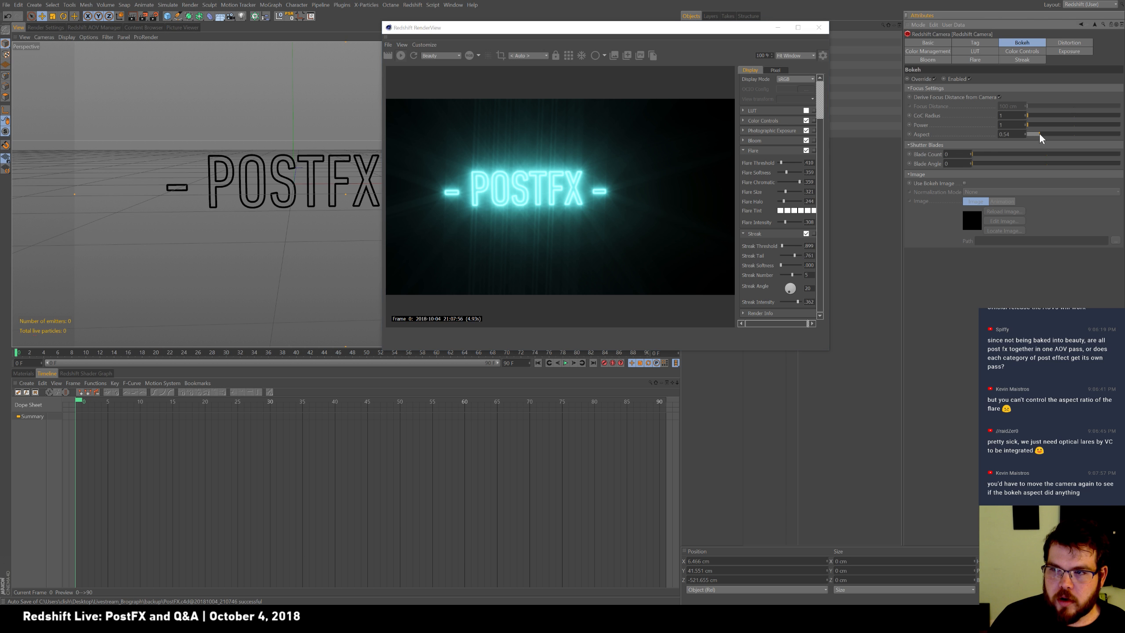
left_click_drag(294, 241, 235, 243, "alt")
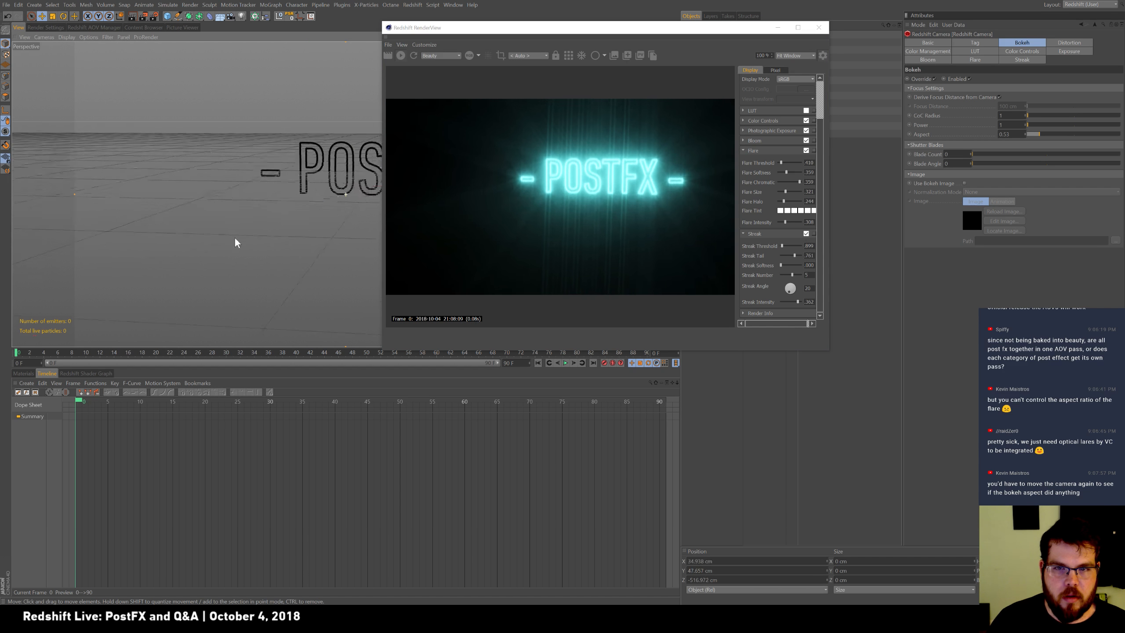
middle_click_drag(235, 243, 116, 276, "alt")
mouse_move(261, 236)
left_mouse_down("alt")
mouse_move(221, 243)
mouse_move(266, 232)
left_mouse_up("alt")
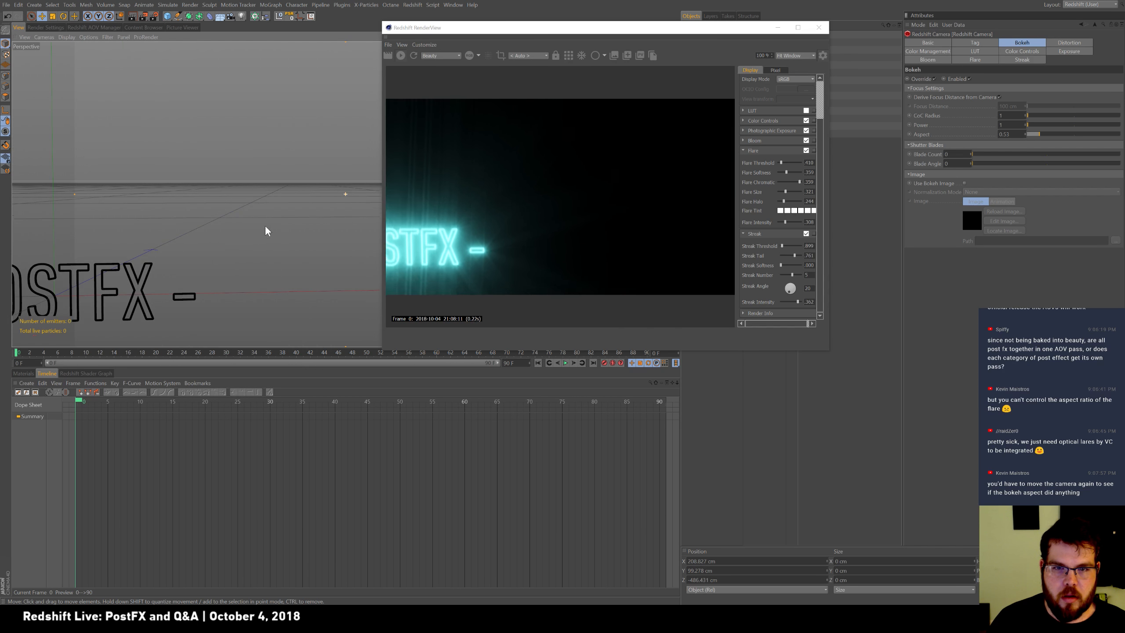
middle_click_drag(249, 235, 352, 173, "alt")
left_click_drag(255, 212, 278, 220, "alt")
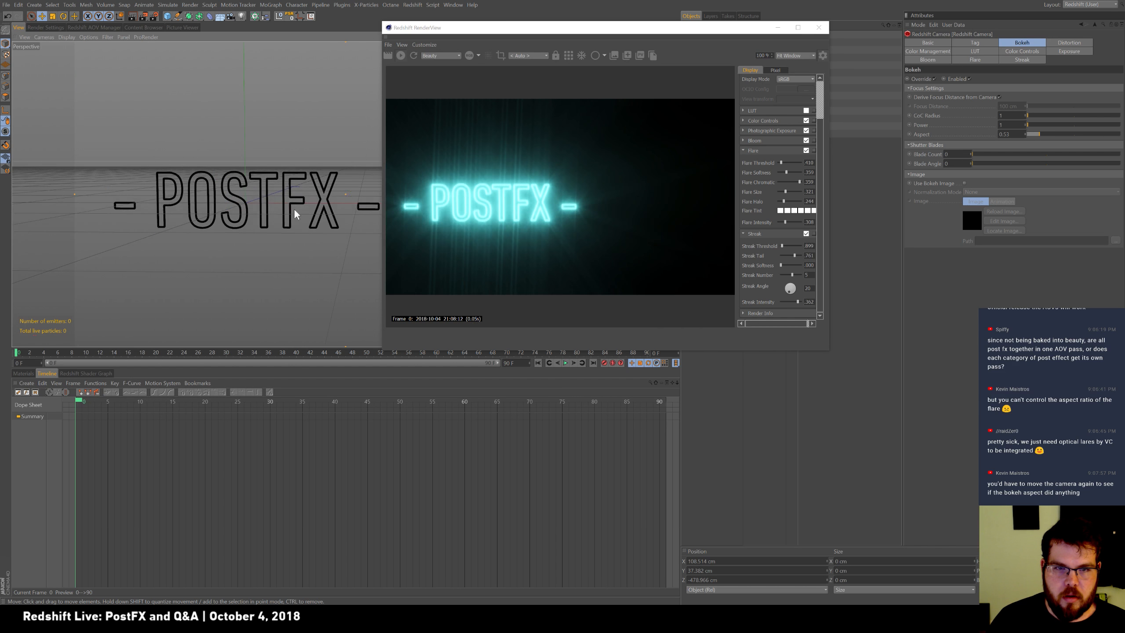
middle_click_drag(295, 214, 247, 219, "alt")
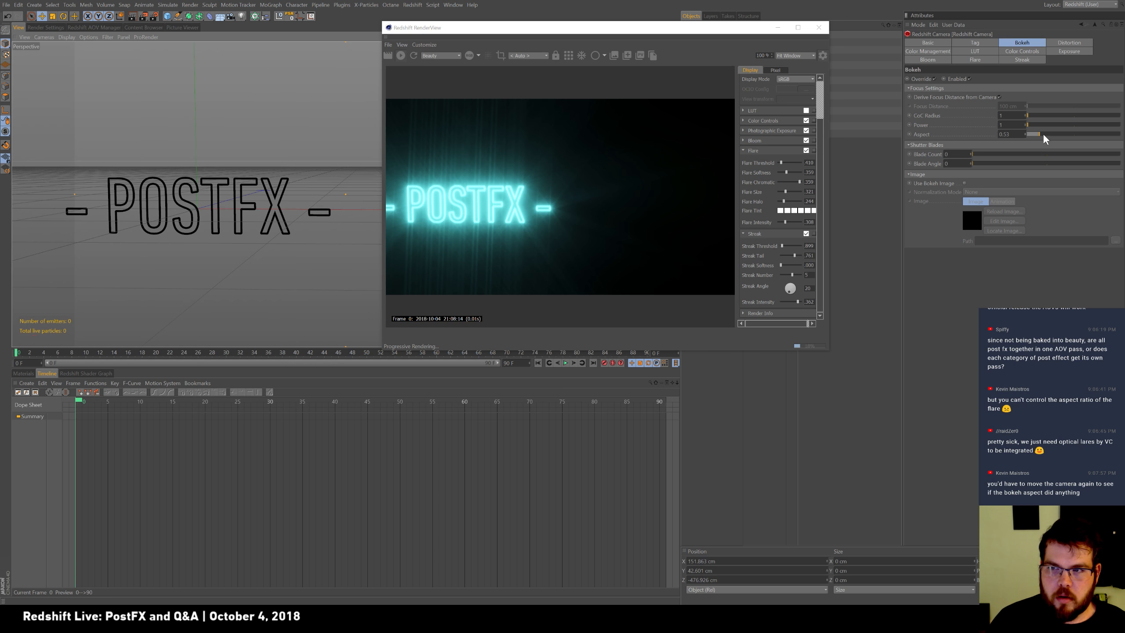
left_click_drag(1027, 116, 1025, 119)
left_click(1025, 115)
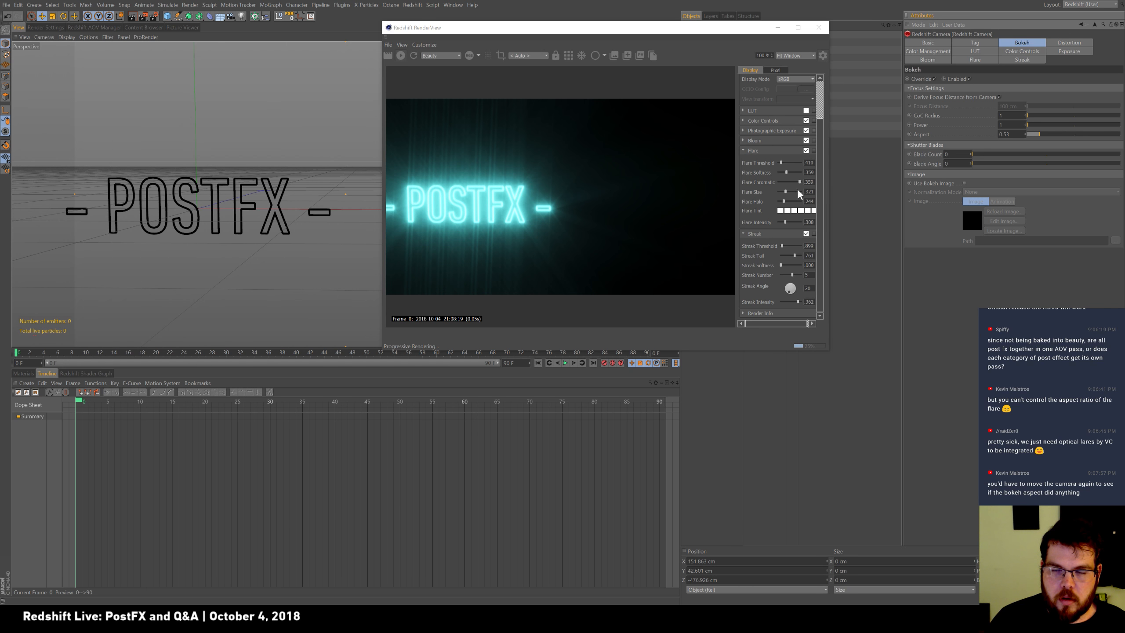
Step: Raise the flare intensity, turn off Streak, and orbit the camera to isolate the flare beside the text
left_click_drag(786, 222, 806, 222)
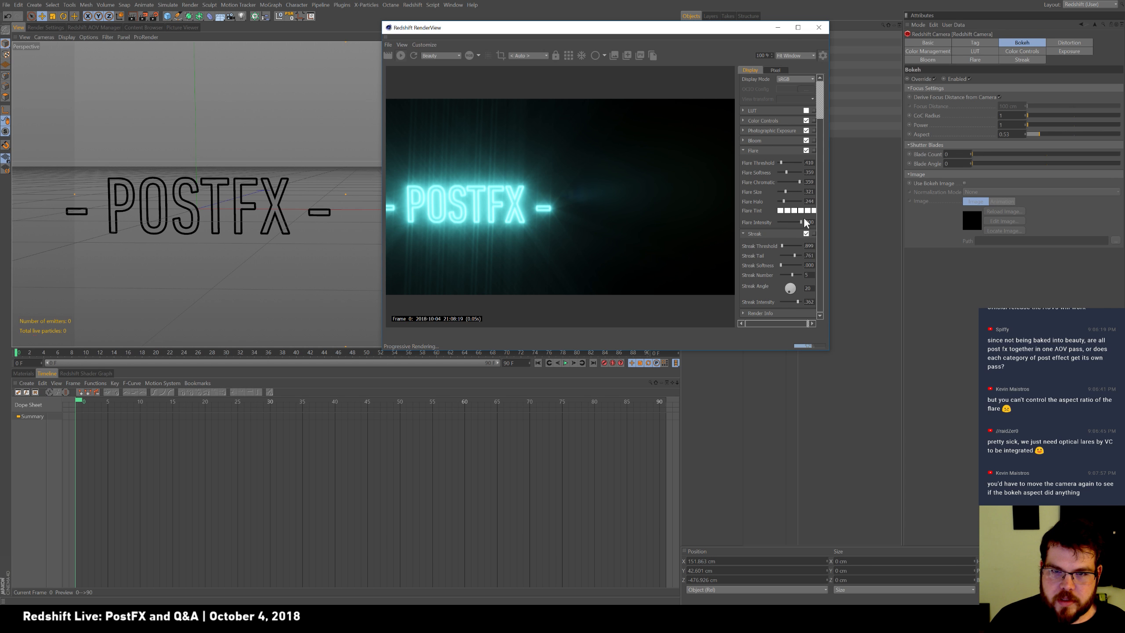
left_click(806, 233)
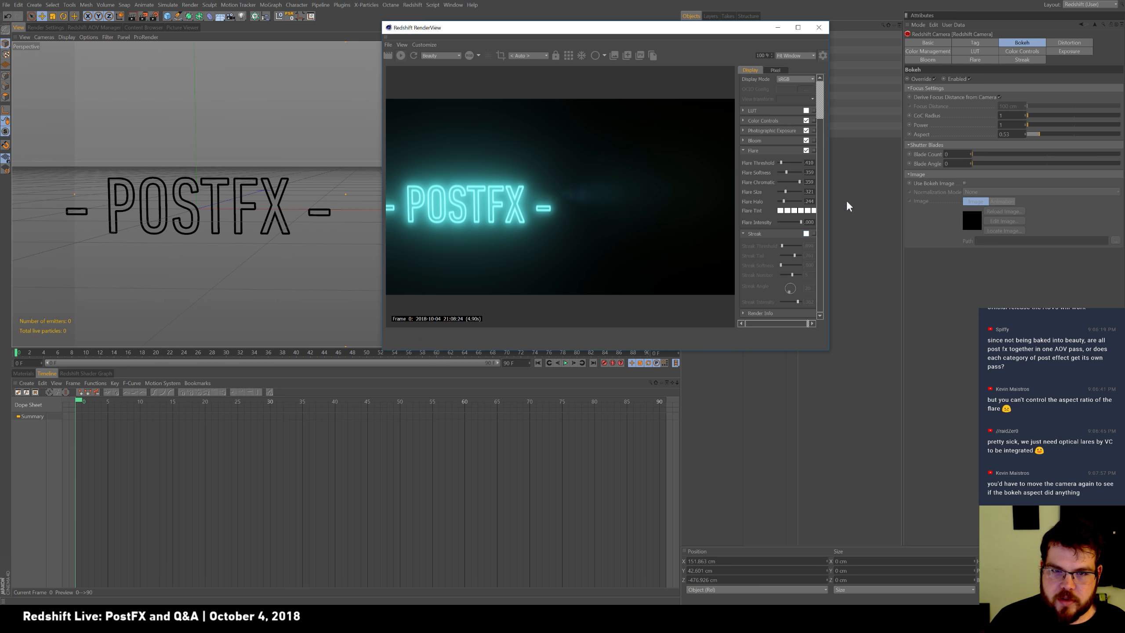
left_click_drag(303, 220, 293, 226, "alt")
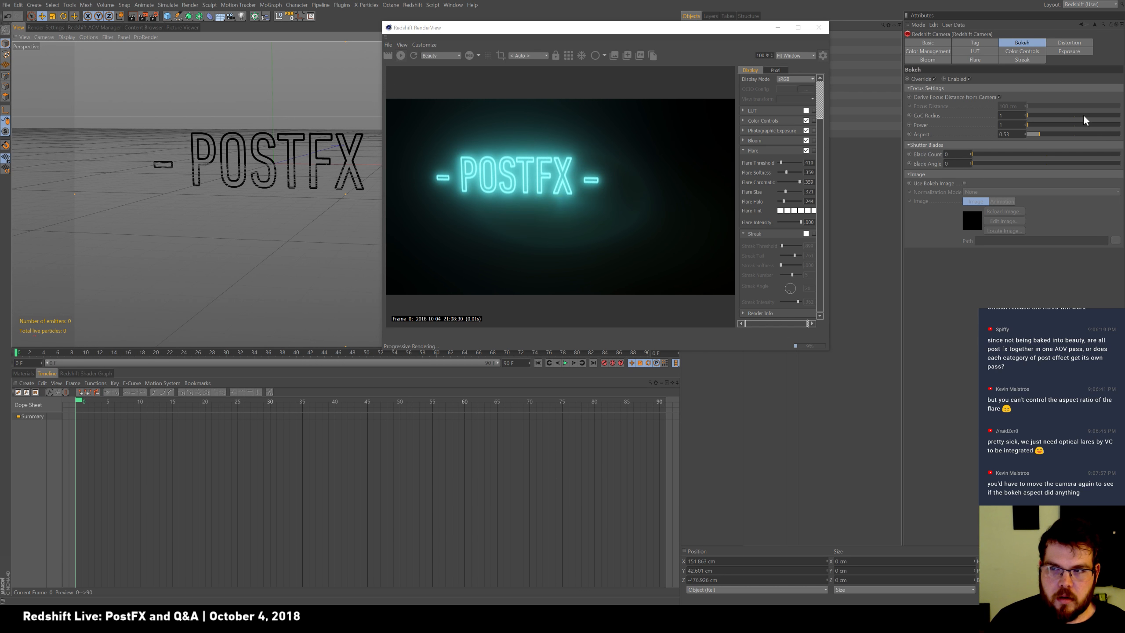
Step: Reduce the bokeh Aspect to 0.01 to test its influence on the flare shape
left_click_drag(1038, 135, 1026, 136)
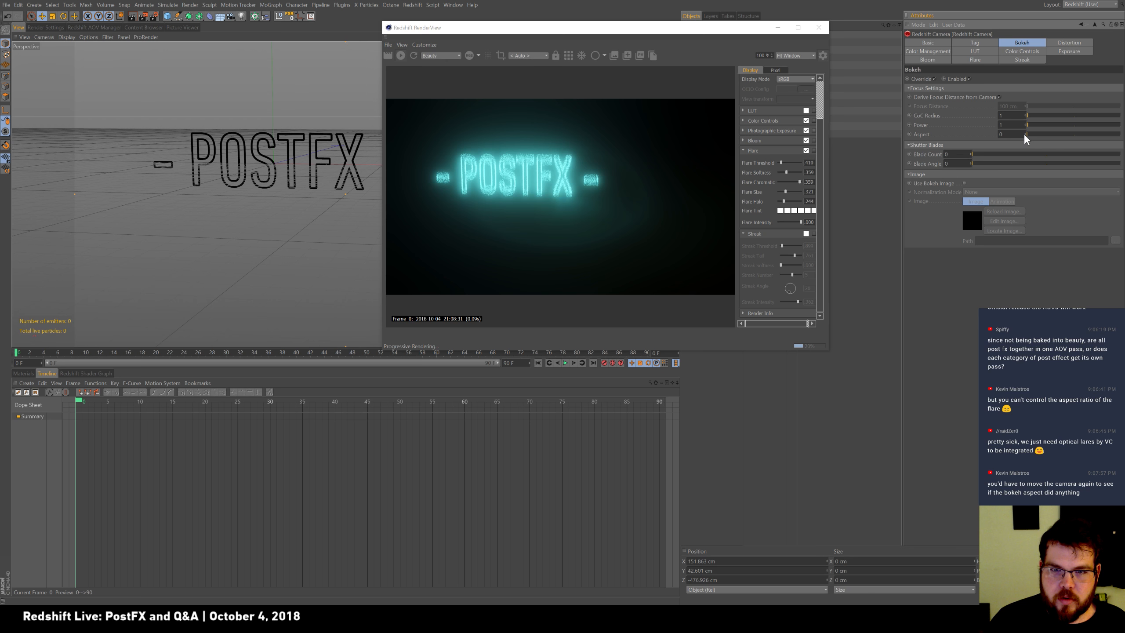
left_click_drag(1025, 136, 1028, 137)
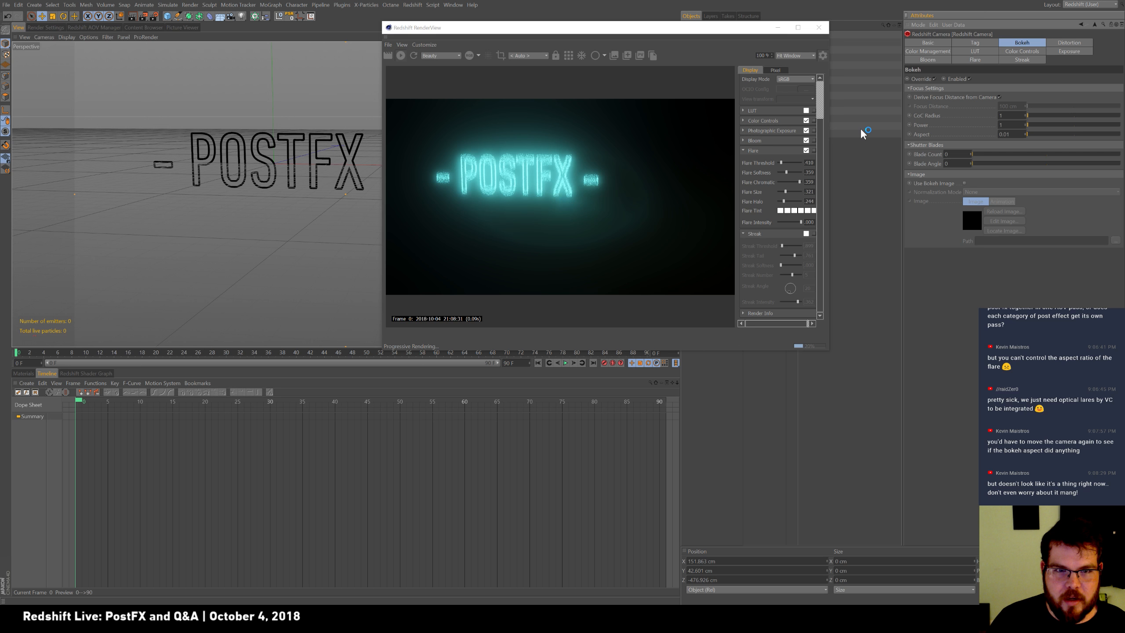
Step: Bring up the Windows security screen
key("ctrl+alt+Delete")
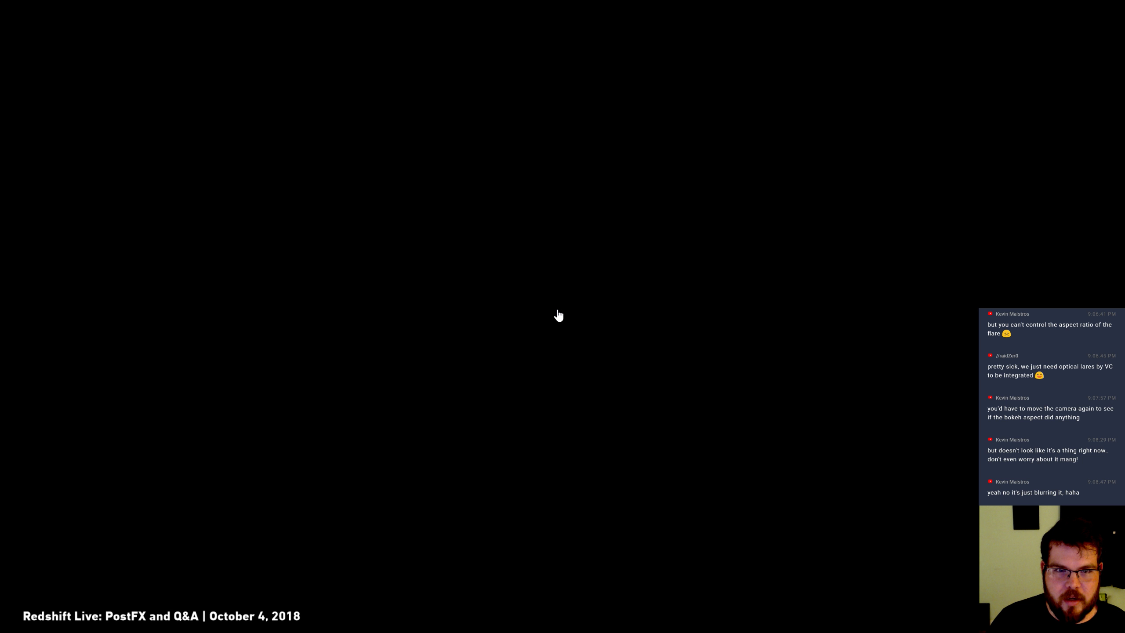